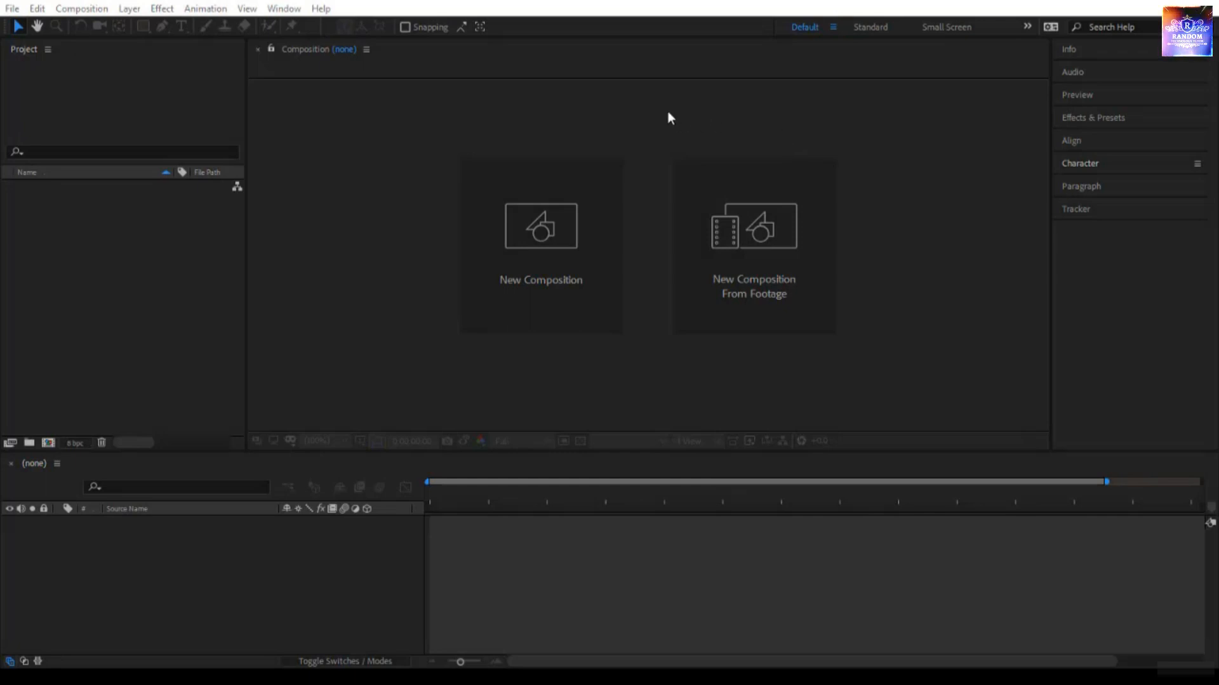
- Create a composition named "Shapes Trial" with the HDV/HDTV 720 25 preset, a 5-second duration and a black background
click(558, 257)
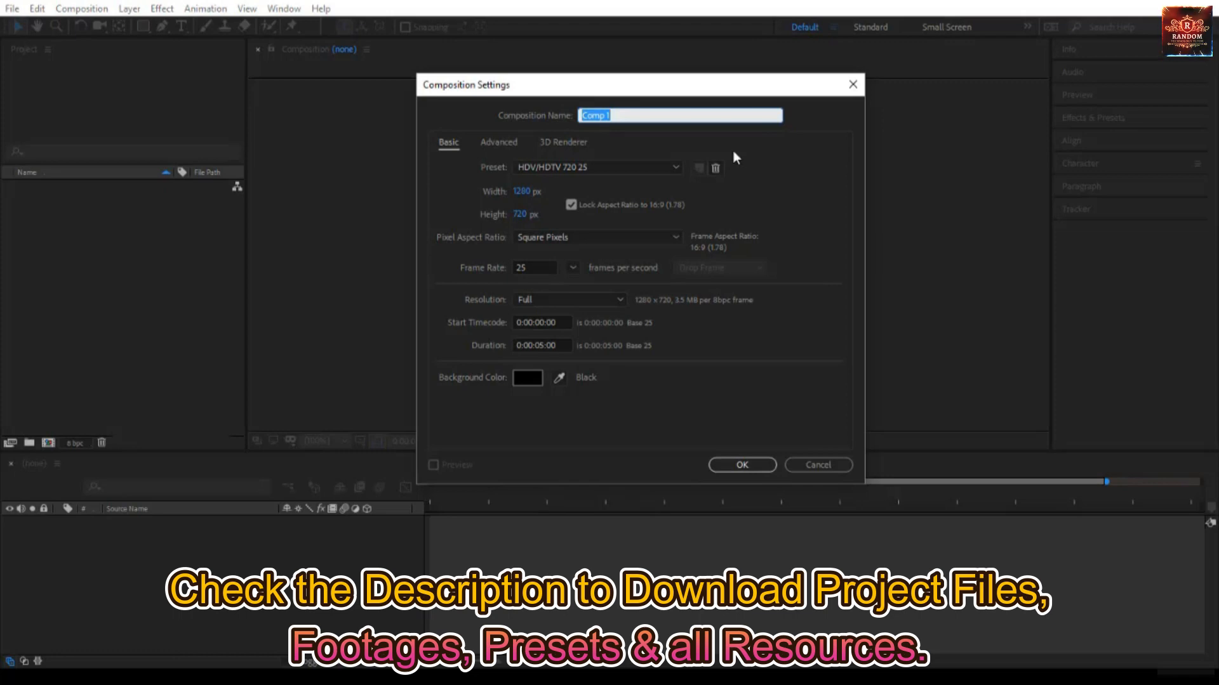
text(Shapes Trial)
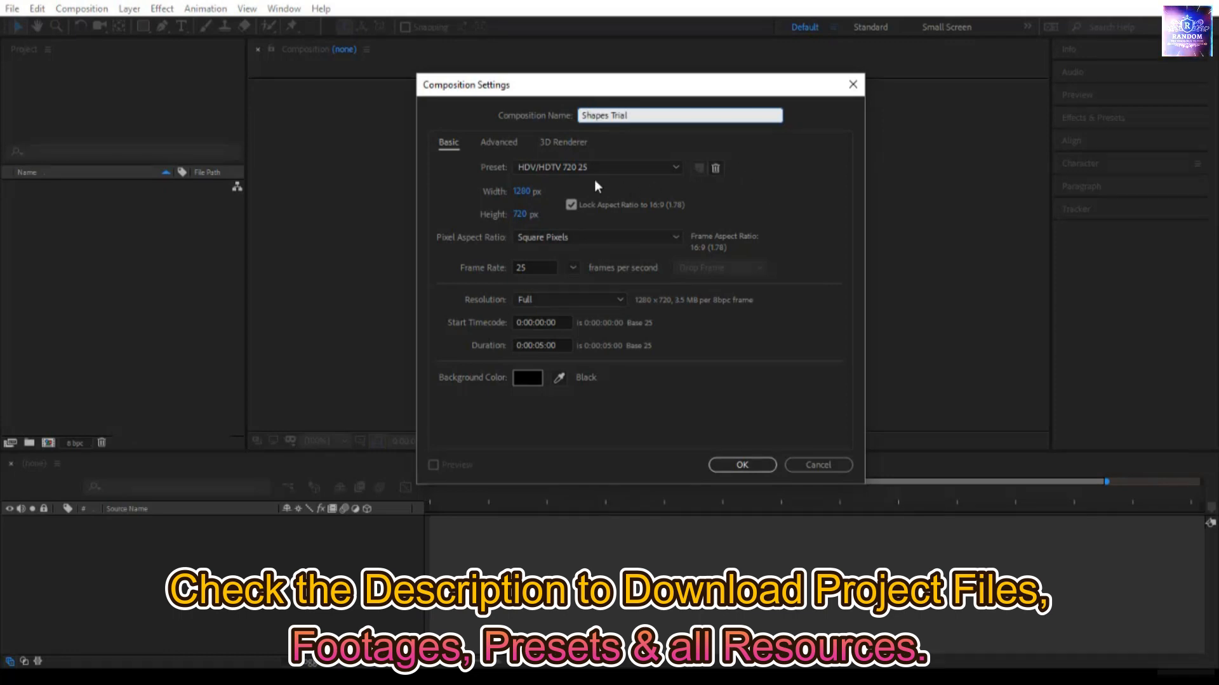
click(638, 166)
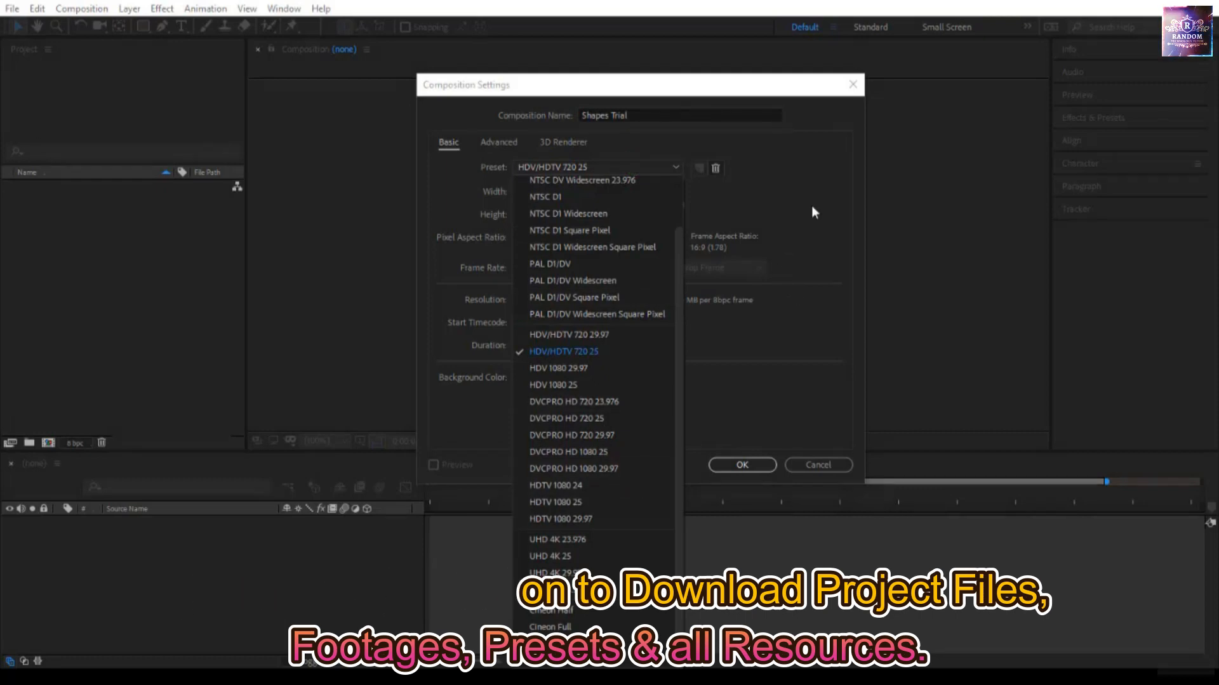
click(815, 182)
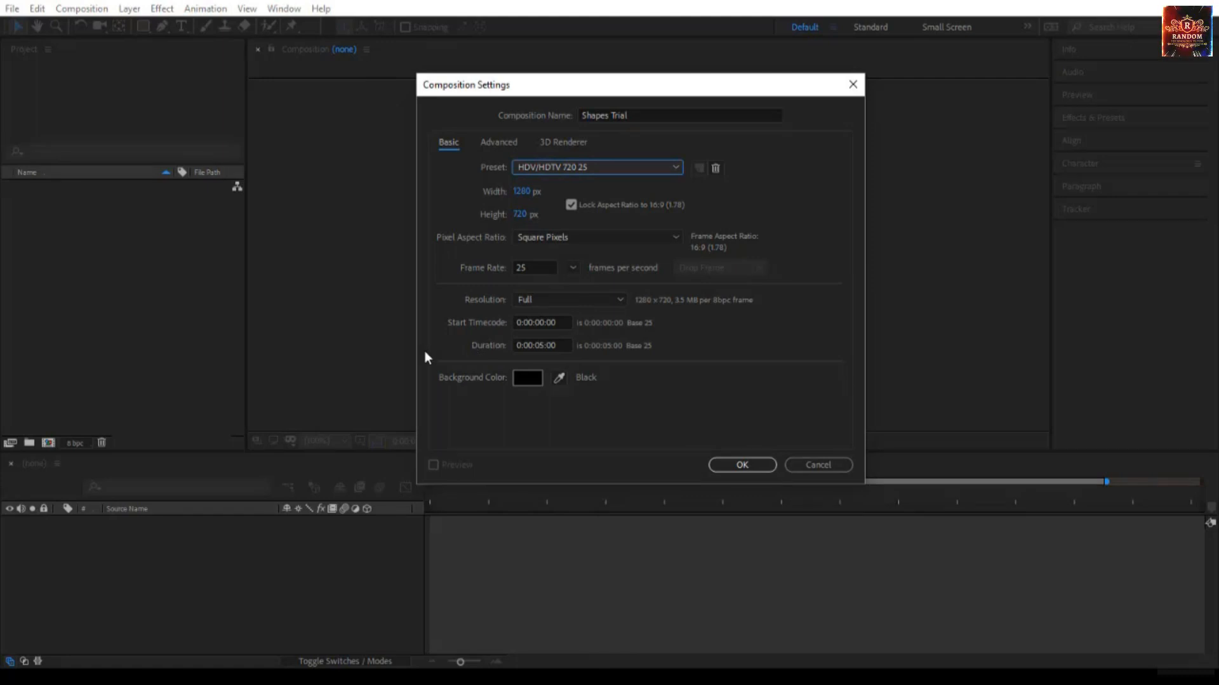
click(529, 378)
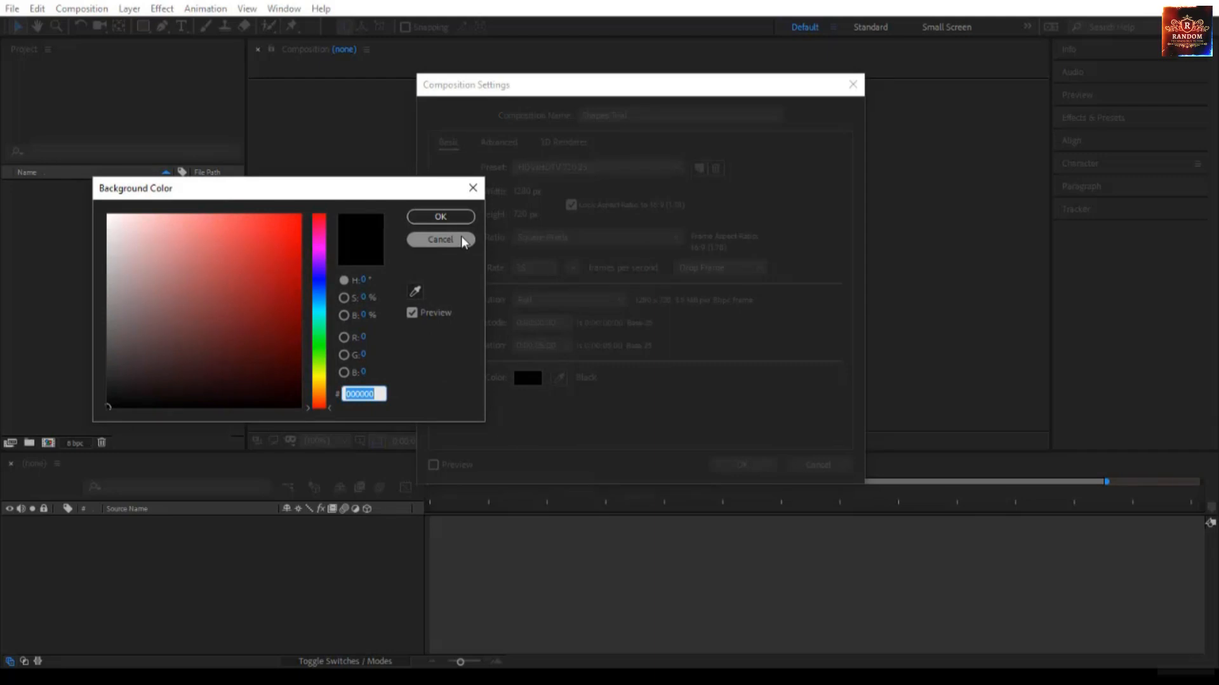
click(440, 239)
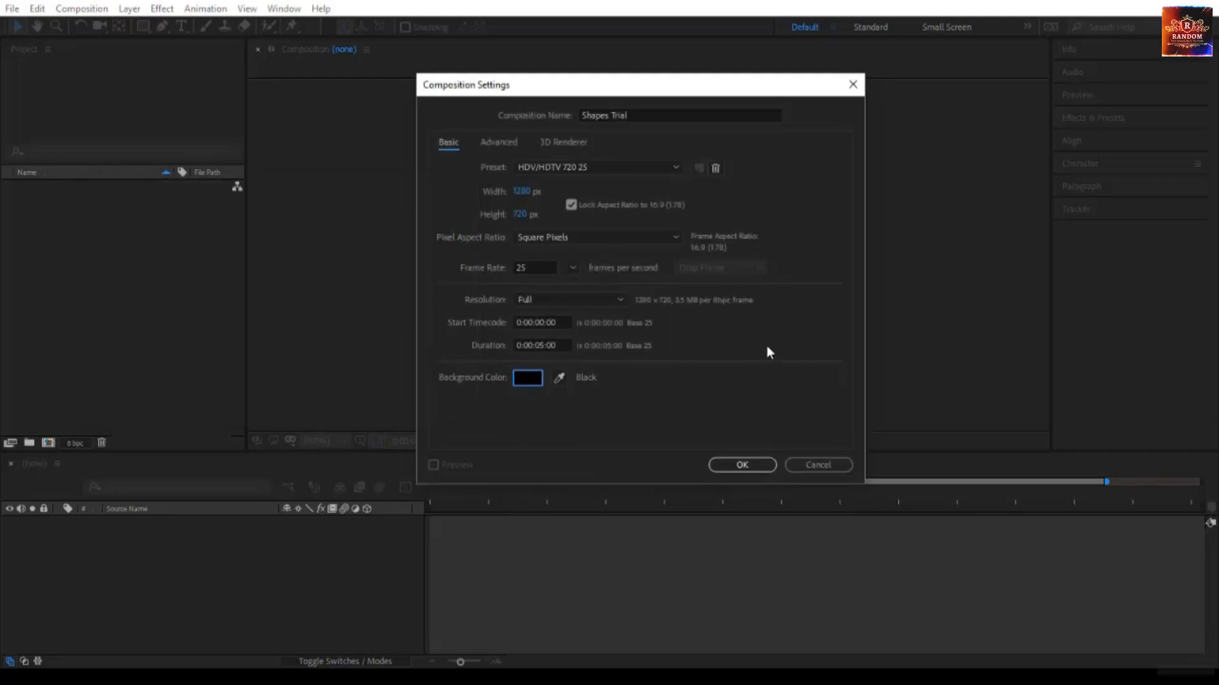
click(752, 466)
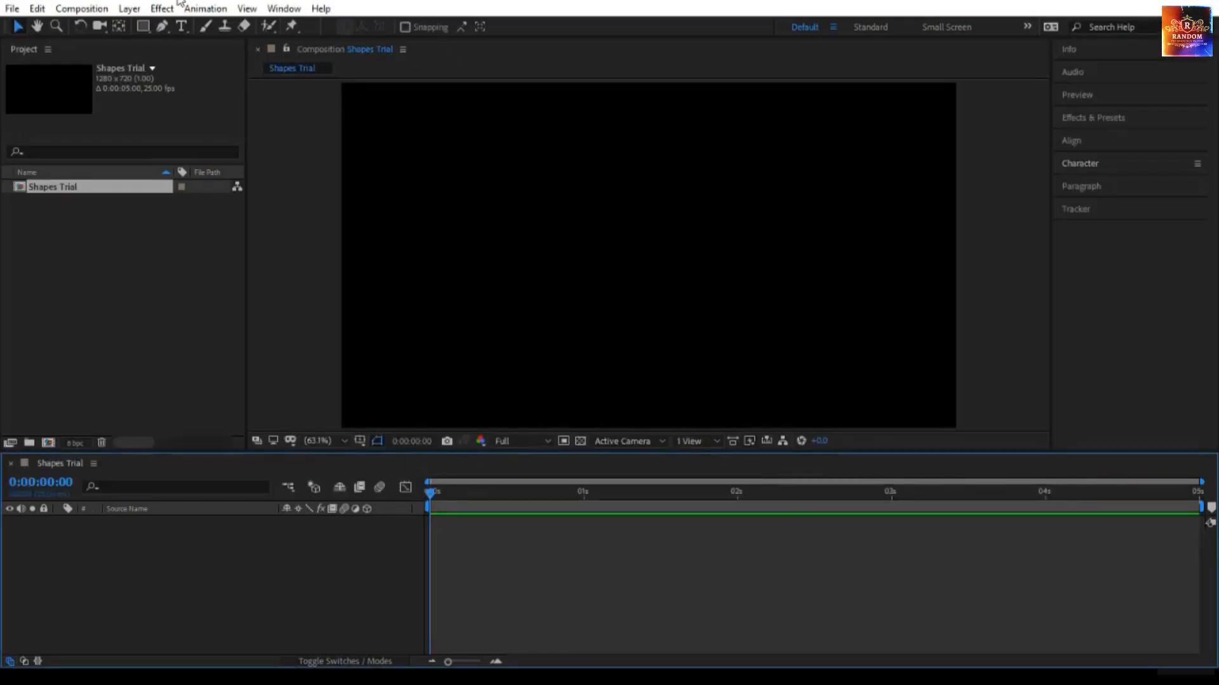
- Draw a large rectangle around the middle of the composition with the Rectangle tool, leaving Bezier Path disabled
click(146, 25)
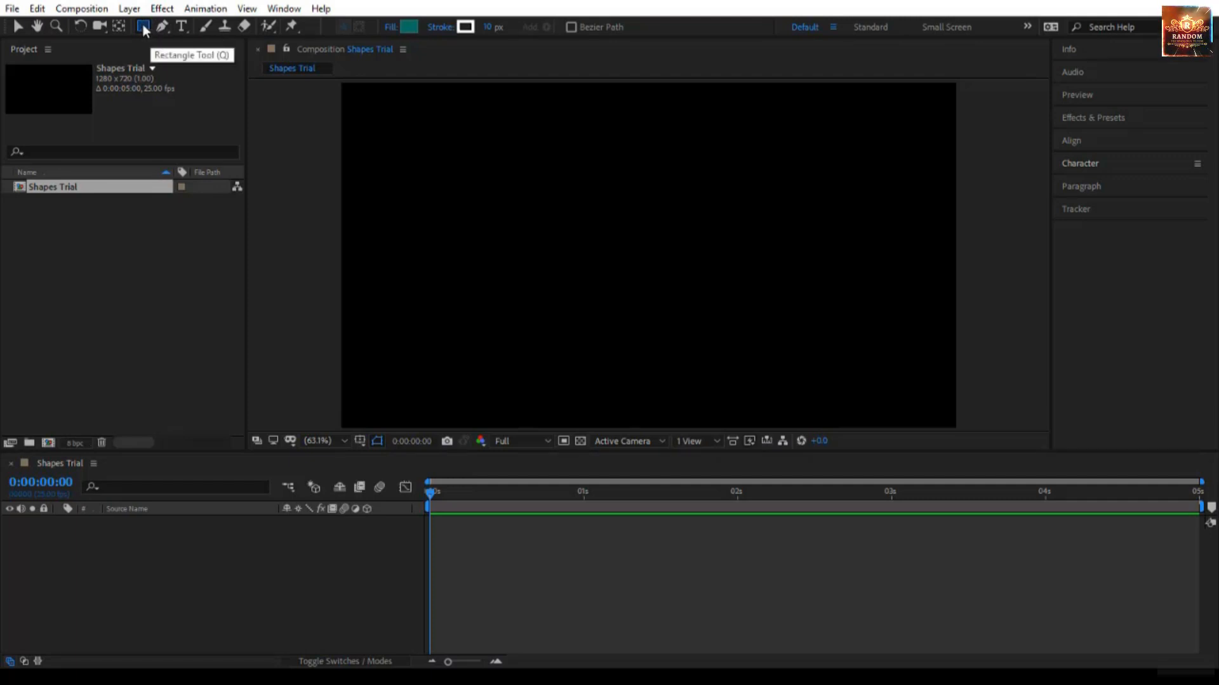
click(144, 28)
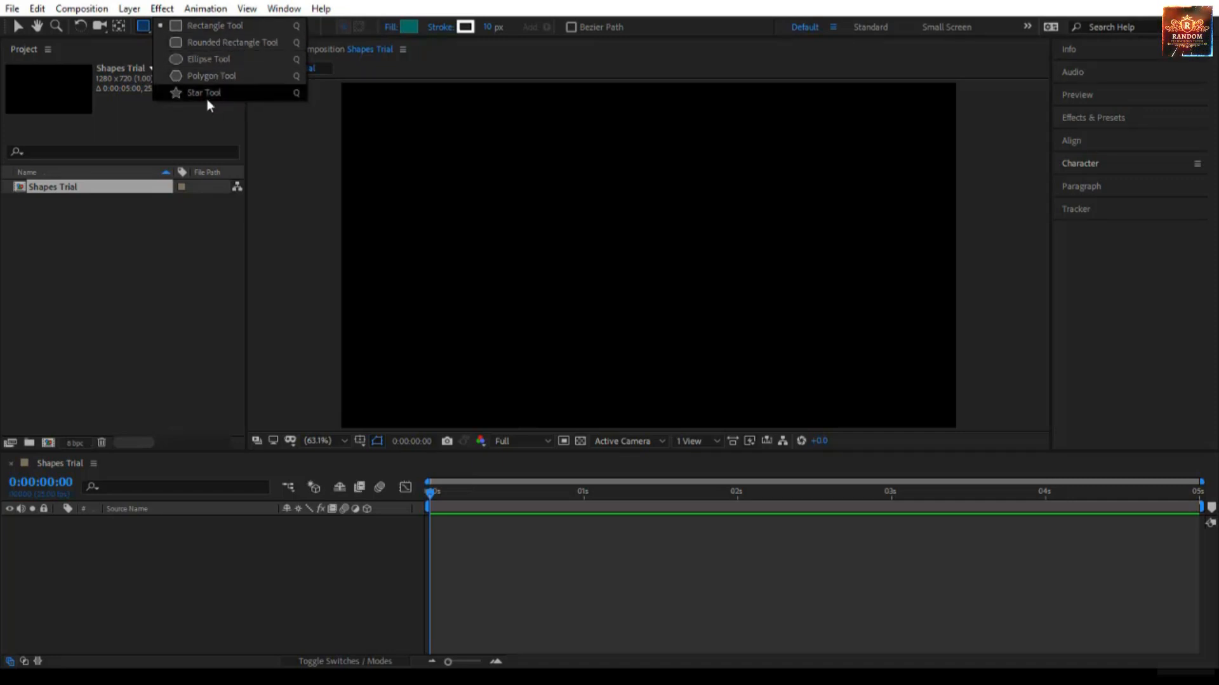
click(223, 28)
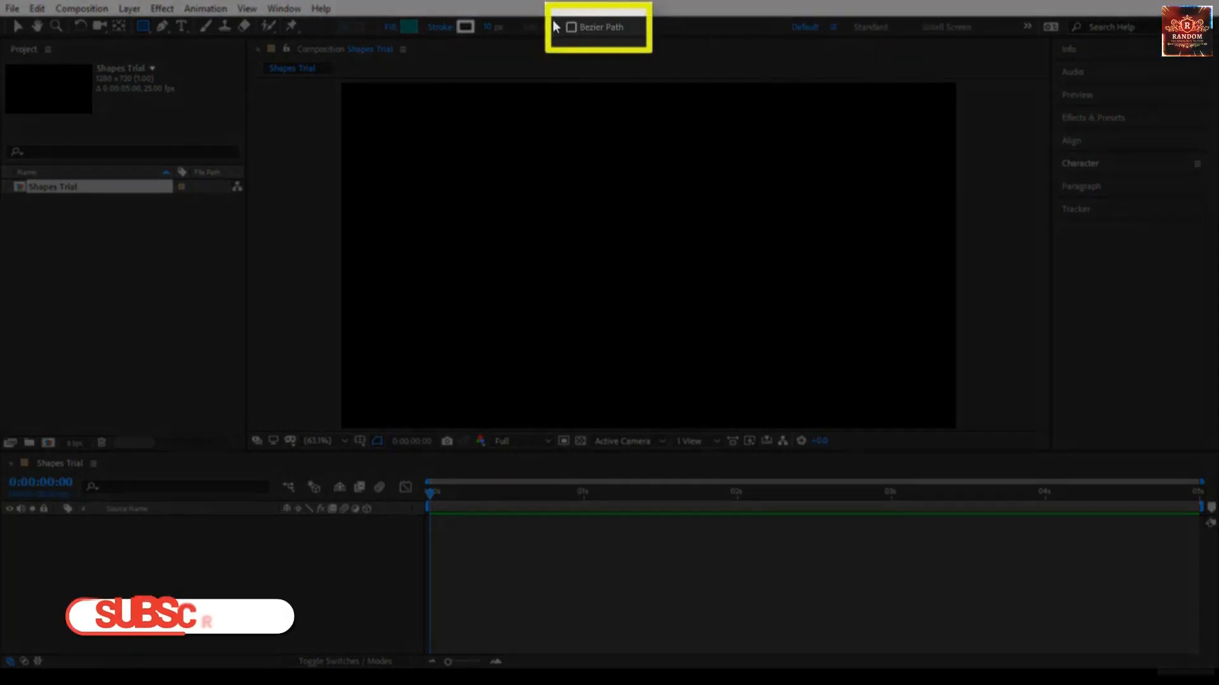
click(577, 28)
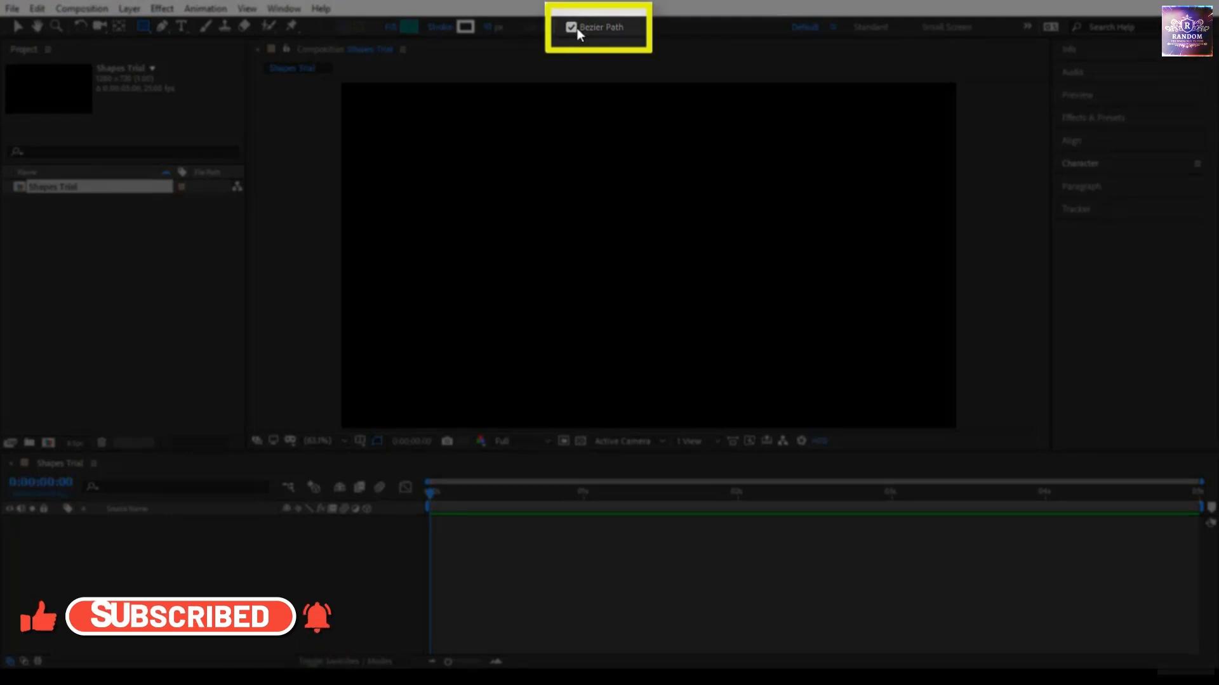
click(577, 28)
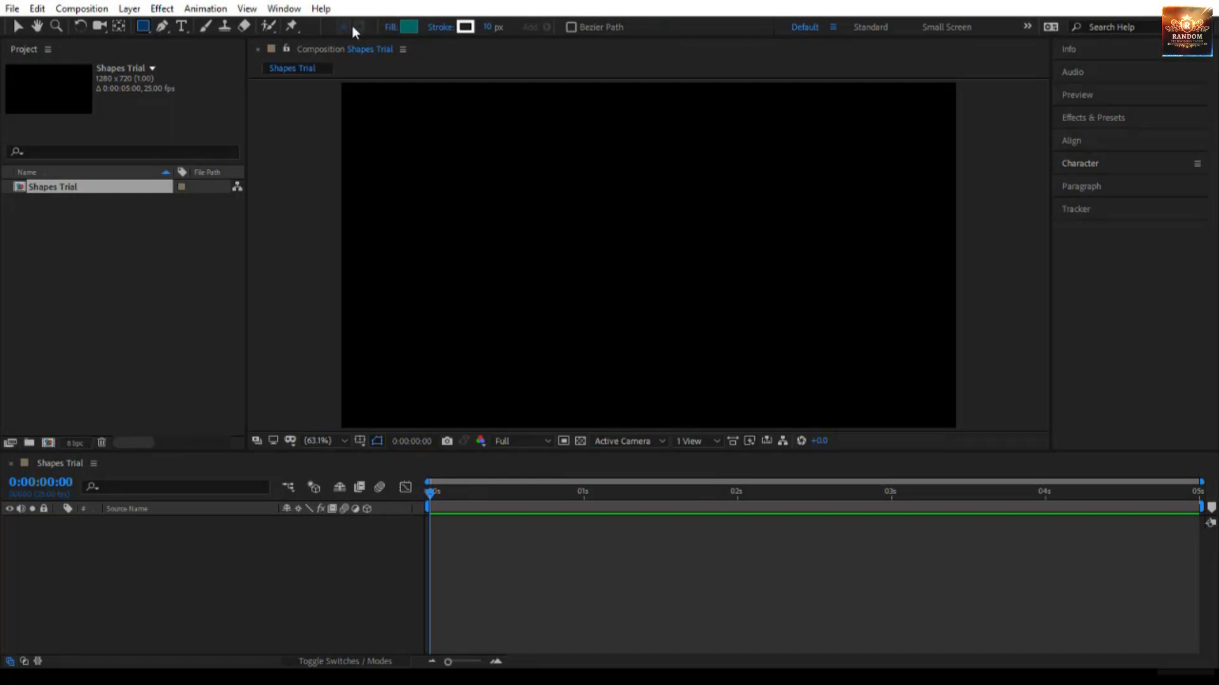
click(539, 116)
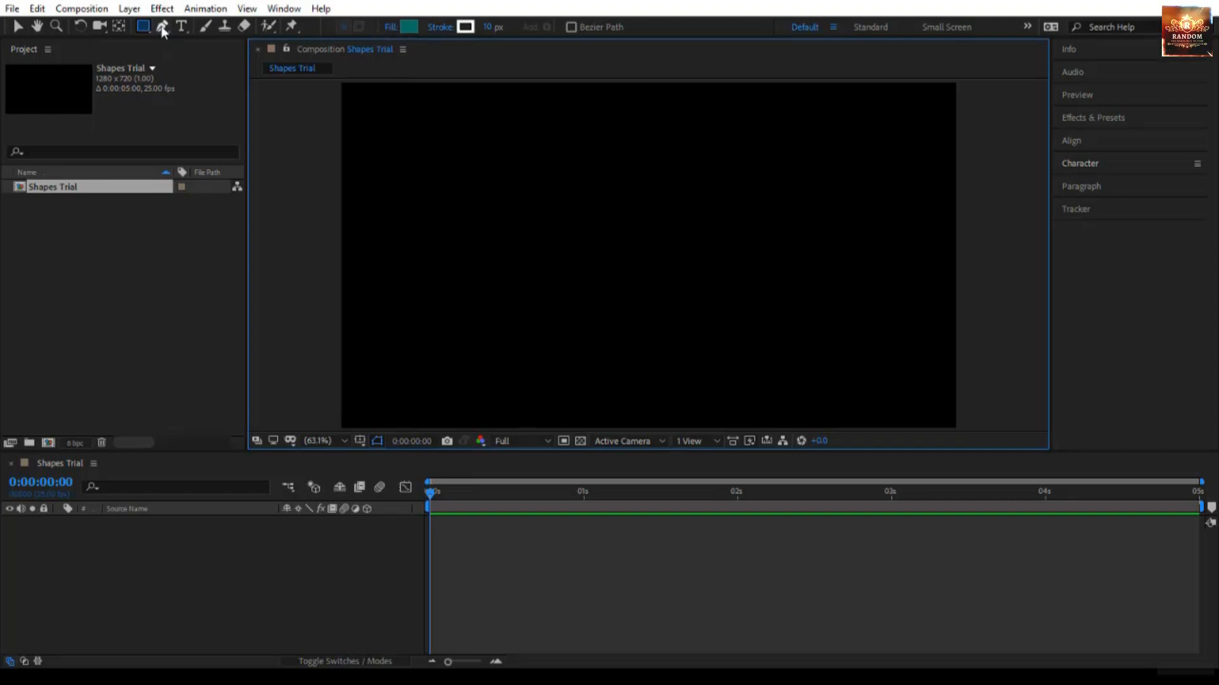
mouse_move(484, 169)
mouse_down()
mouse_move(497, 204)
mouse_move(829, 343)
mouse_move(856, 342)
mouse_move(793, 331)
mouse_up()
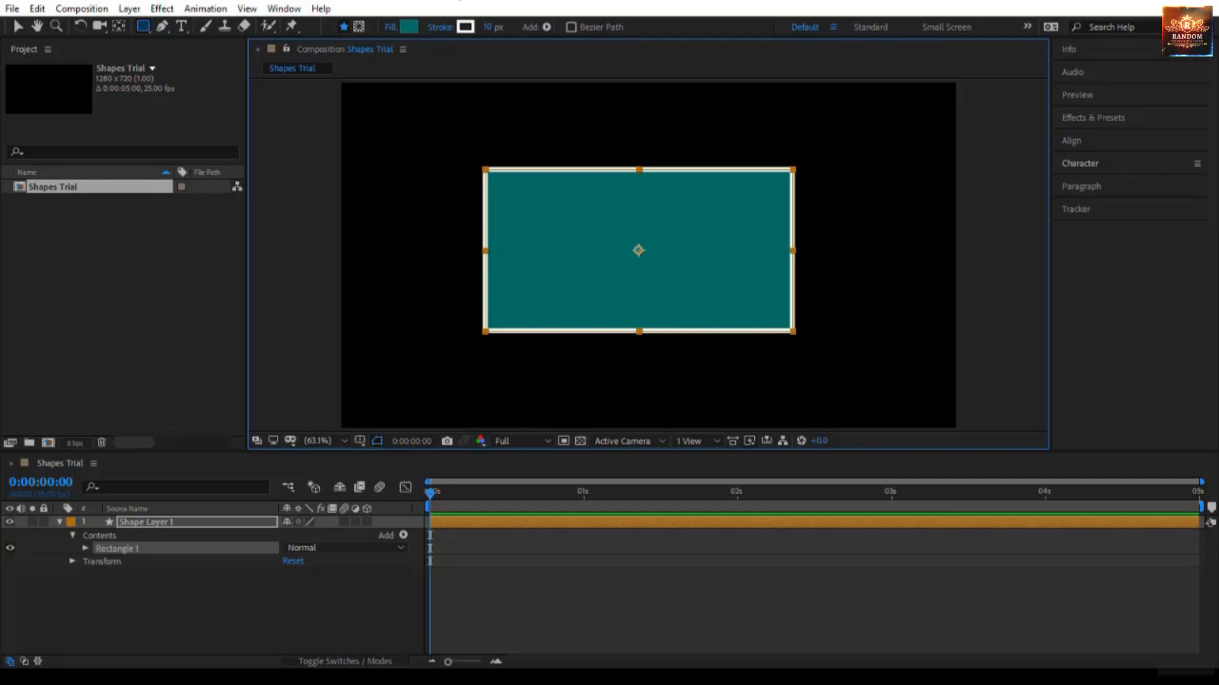
- Try the None, Linear Gradient and Radial Gradient fill types on the rectangle, then return to Solid Color
click(389, 31)
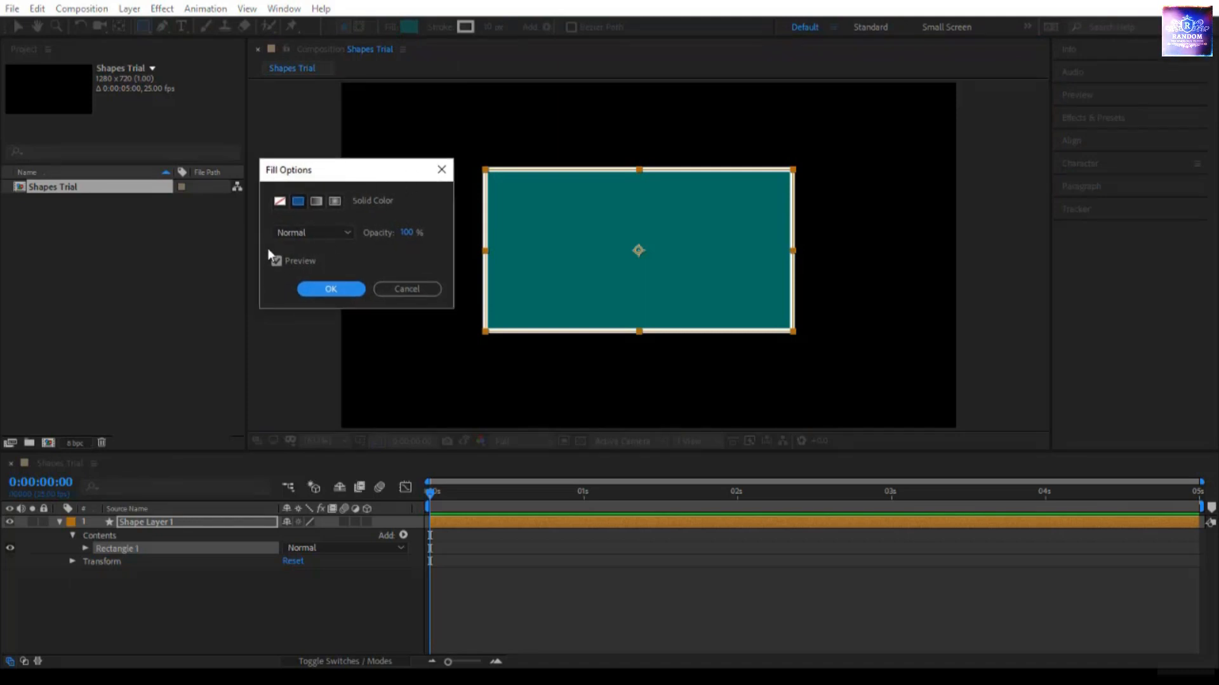
click(280, 201)
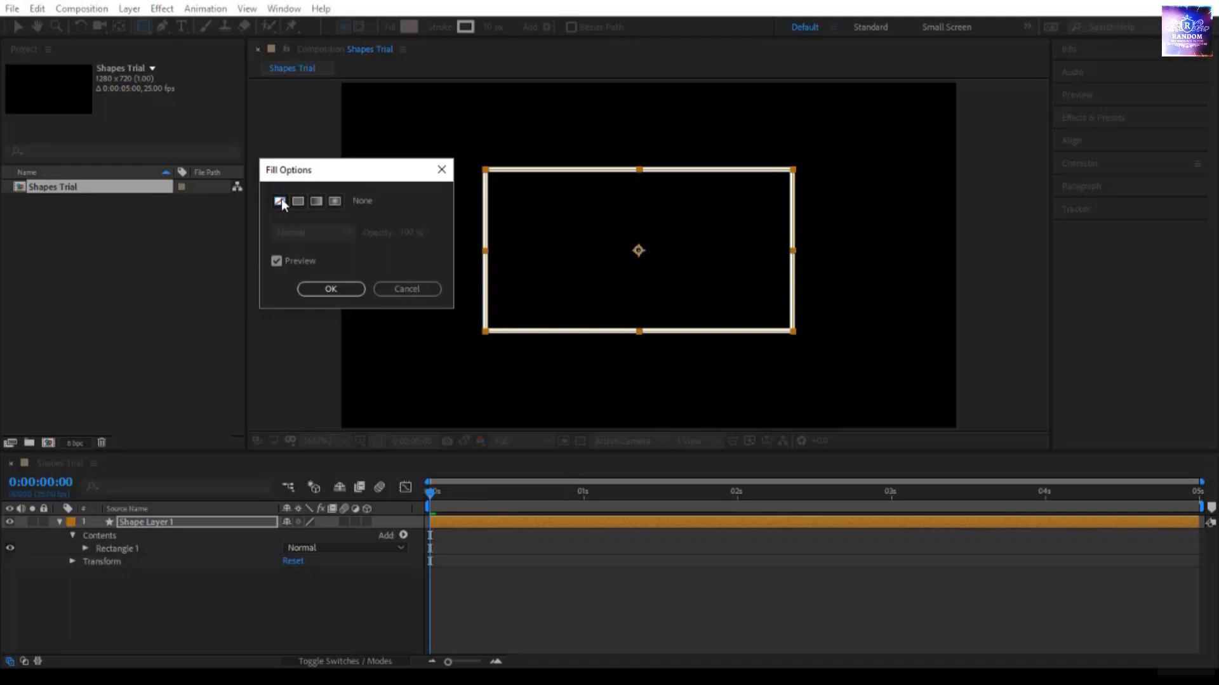
click(295, 202)
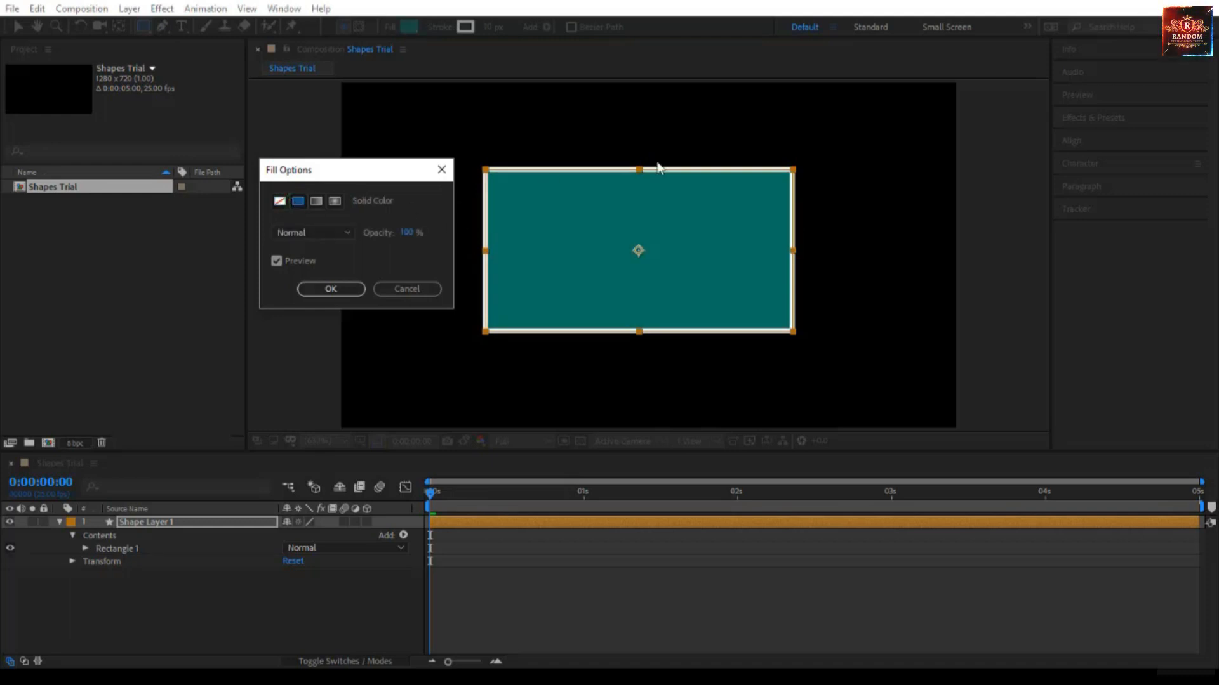
click(316, 201)
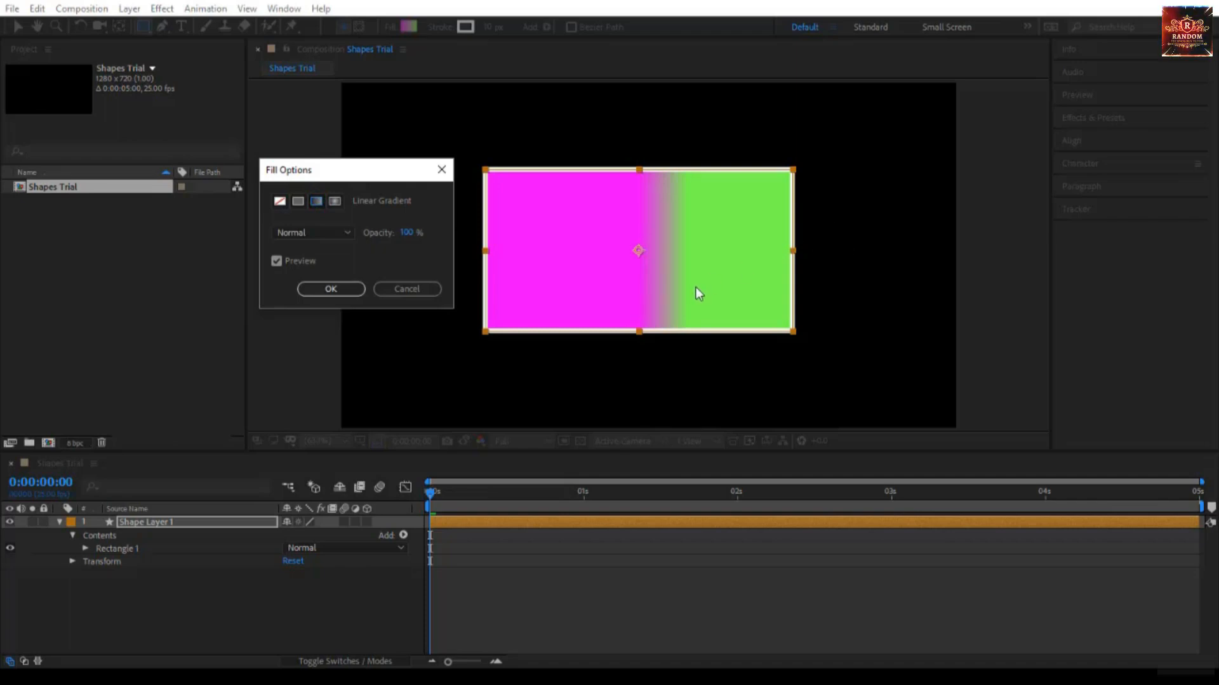
click(333, 201)
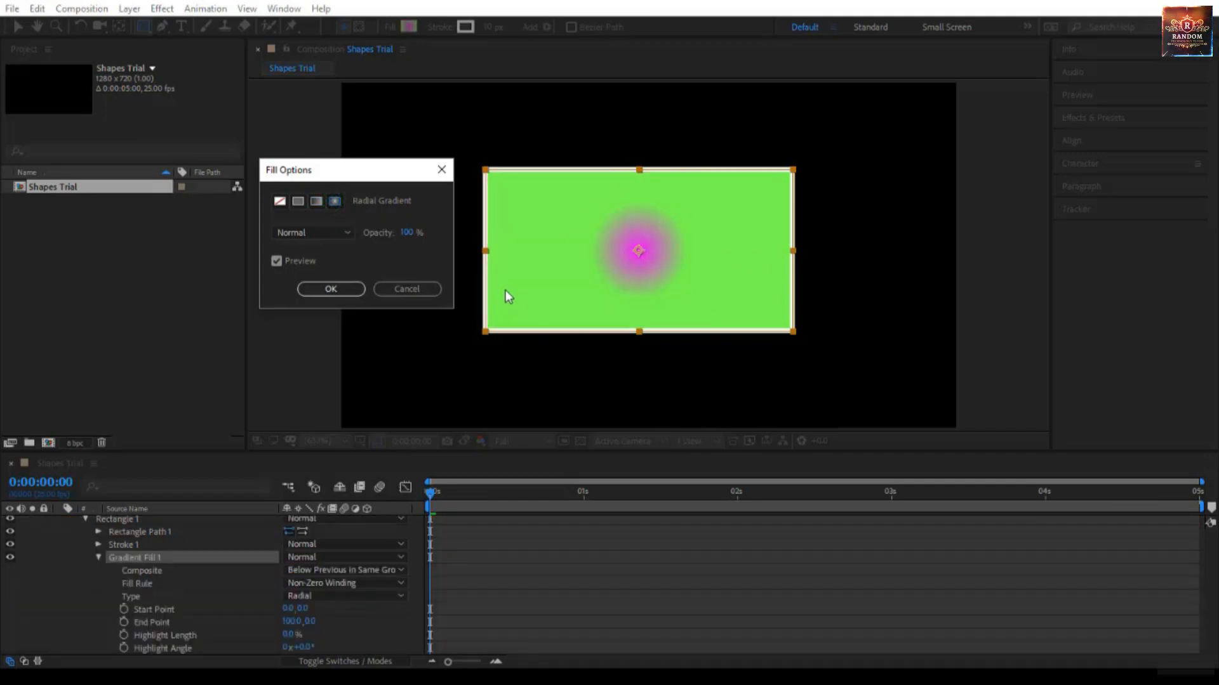
click(297, 200)
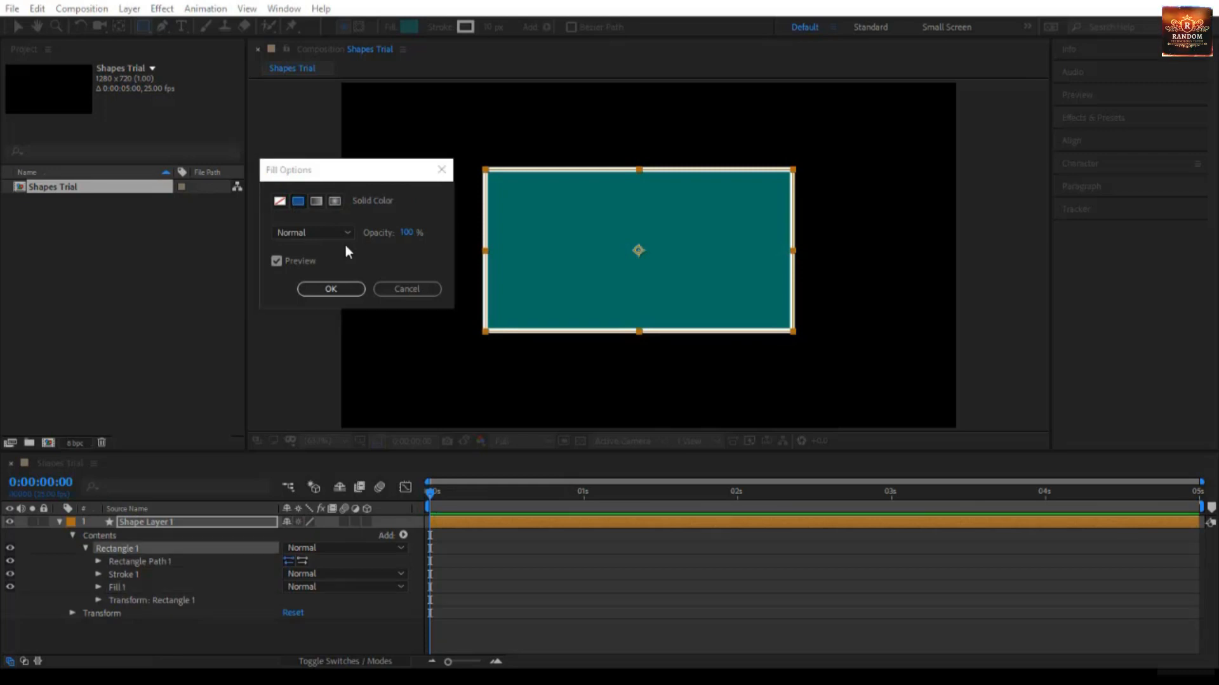
- Keep the fill's blend mode at Normal, try 0% opacity, restore it to 100% and accept the fill options
click(290, 234)
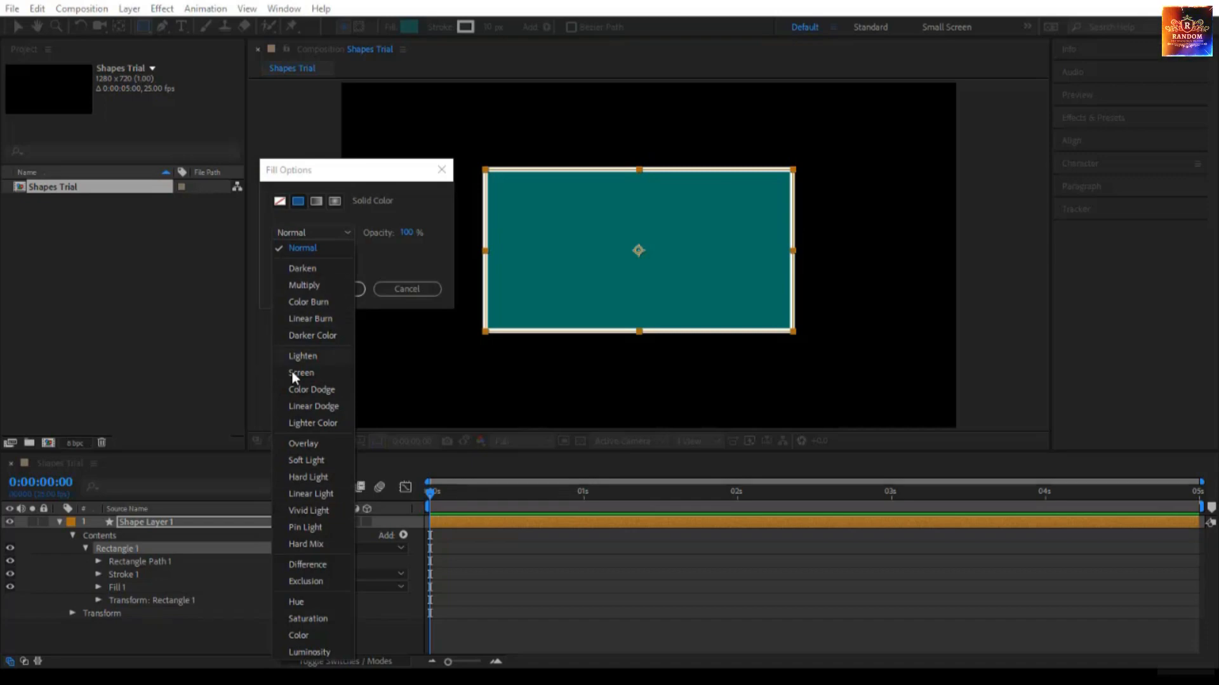
click(314, 249)
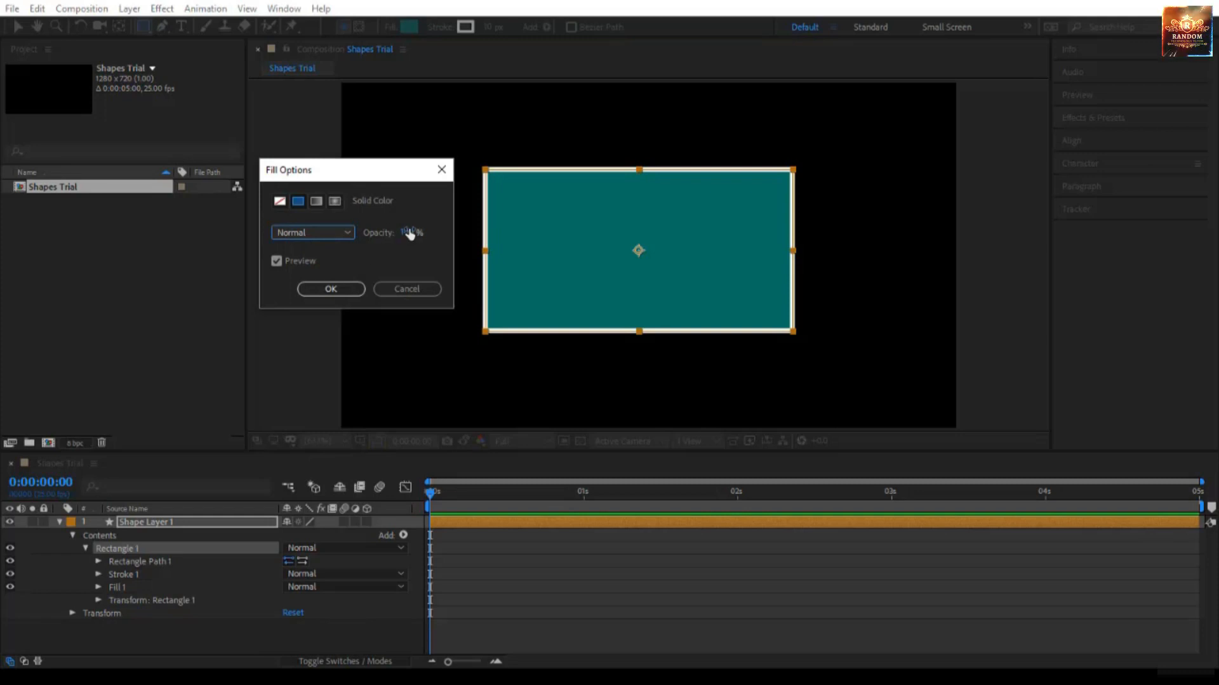
drag(406, 233, 300, 222)
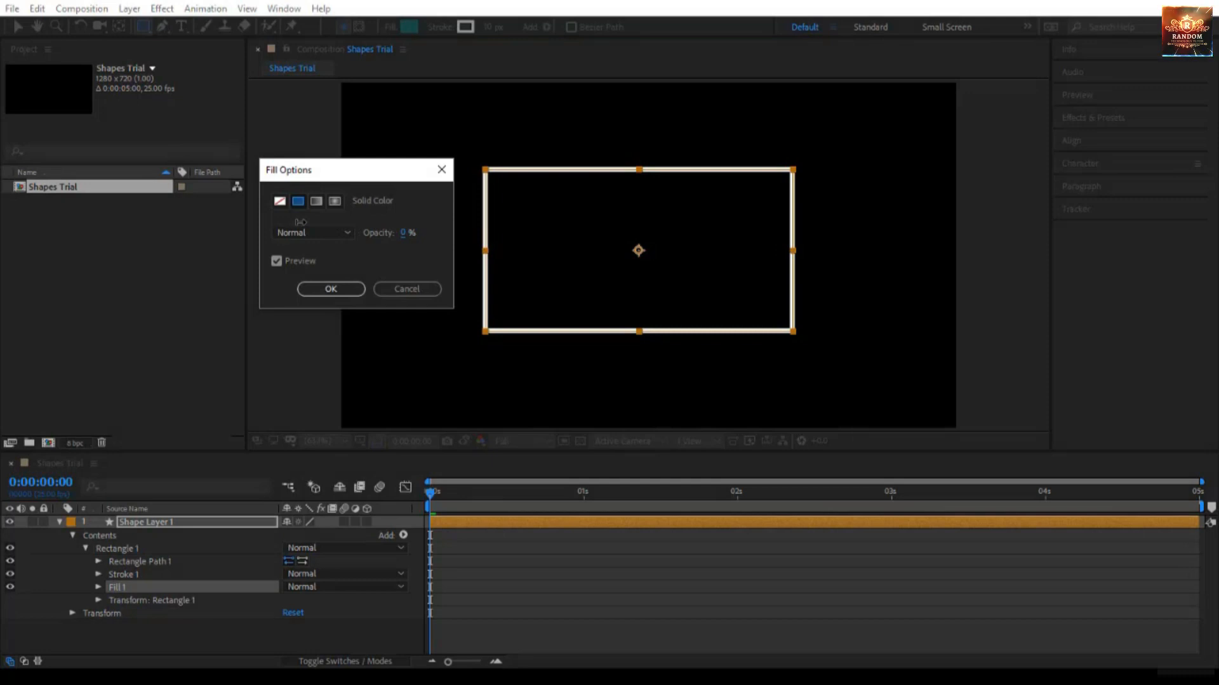
drag(300, 222, 450, 239)
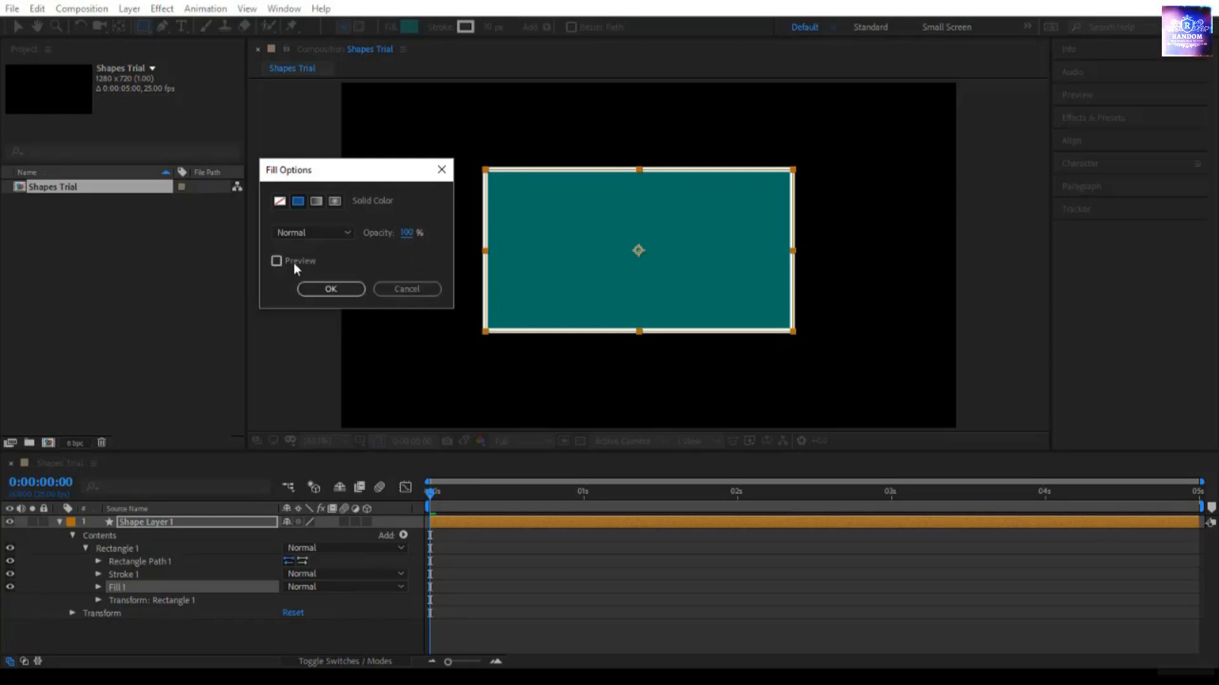
click(341, 287)
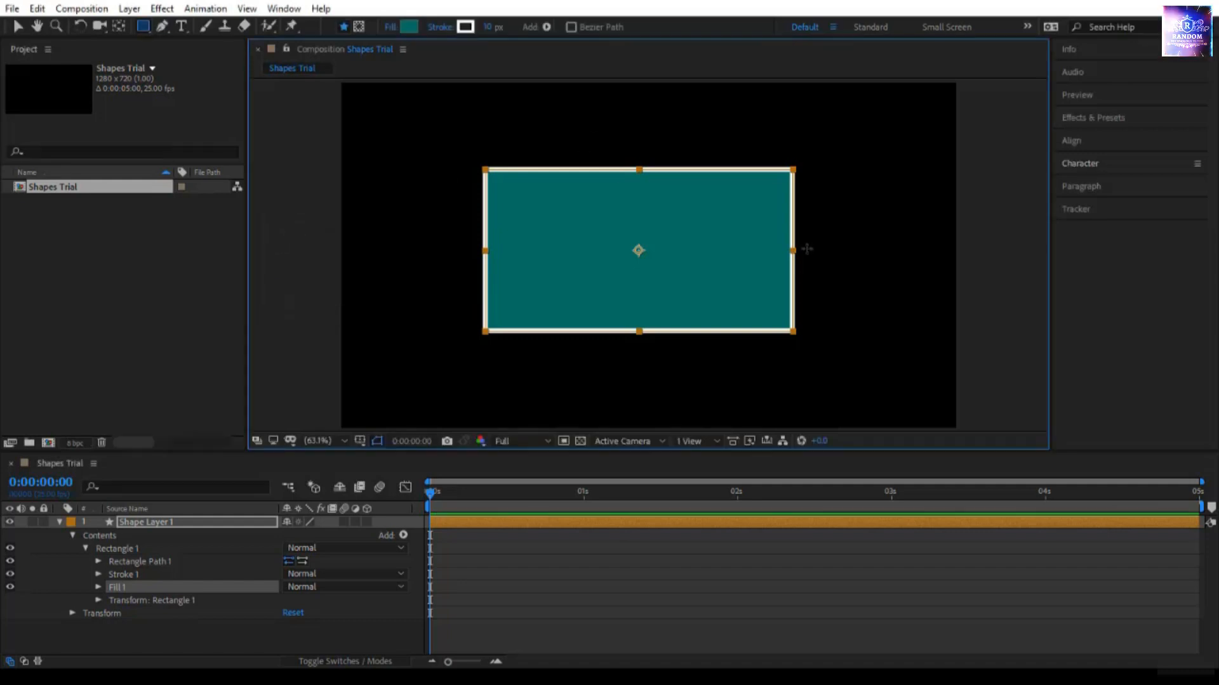
- Try the lighter teal 1E9C8F as the rectangle's fill color, then discard the color change
click(410, 26)
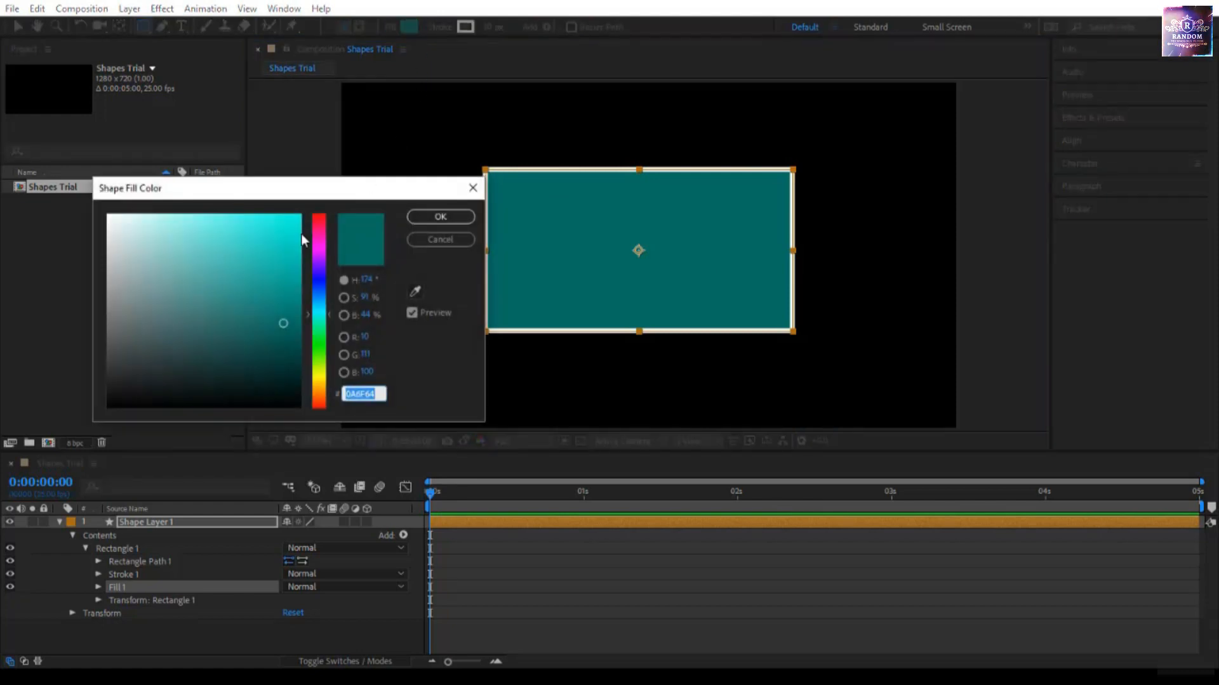
mouse_move(255, 283)
mouse_down()
mouse_move(279, 232)
mouse_move(120, 362)
mouse_move(285, 349)
mouse_move(294, 299)
mouse_move(256, 318)
mouse_move(263, 289)
mouse_up()
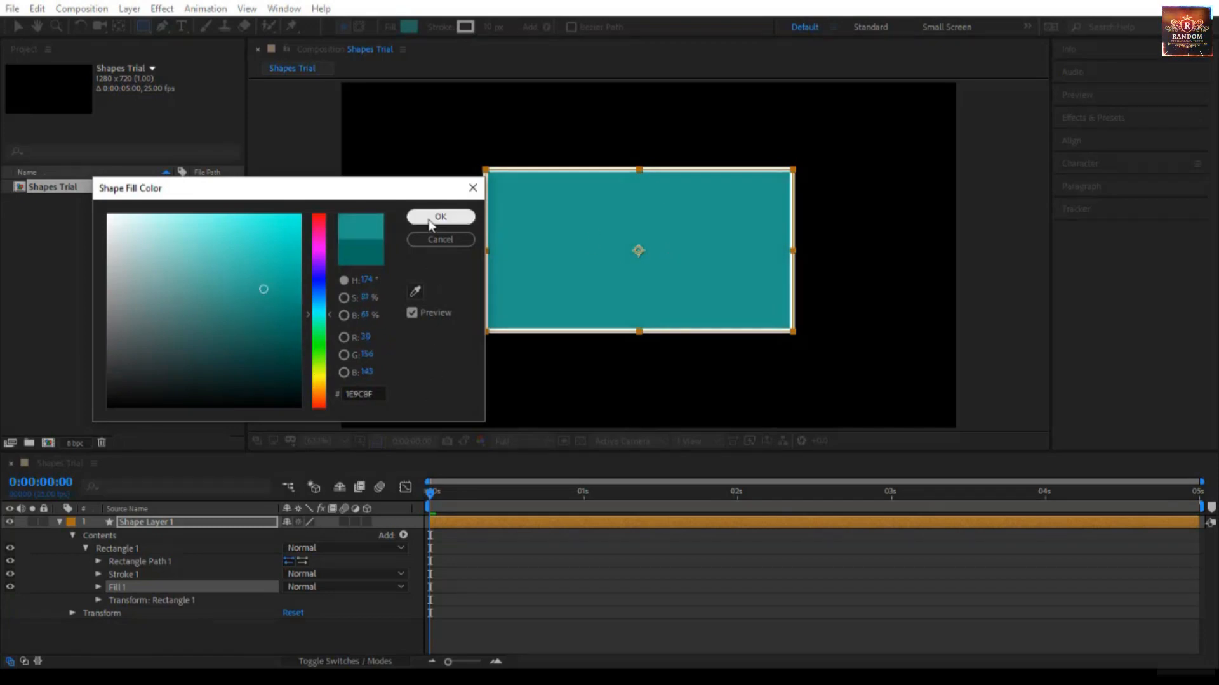
click(429, 239)
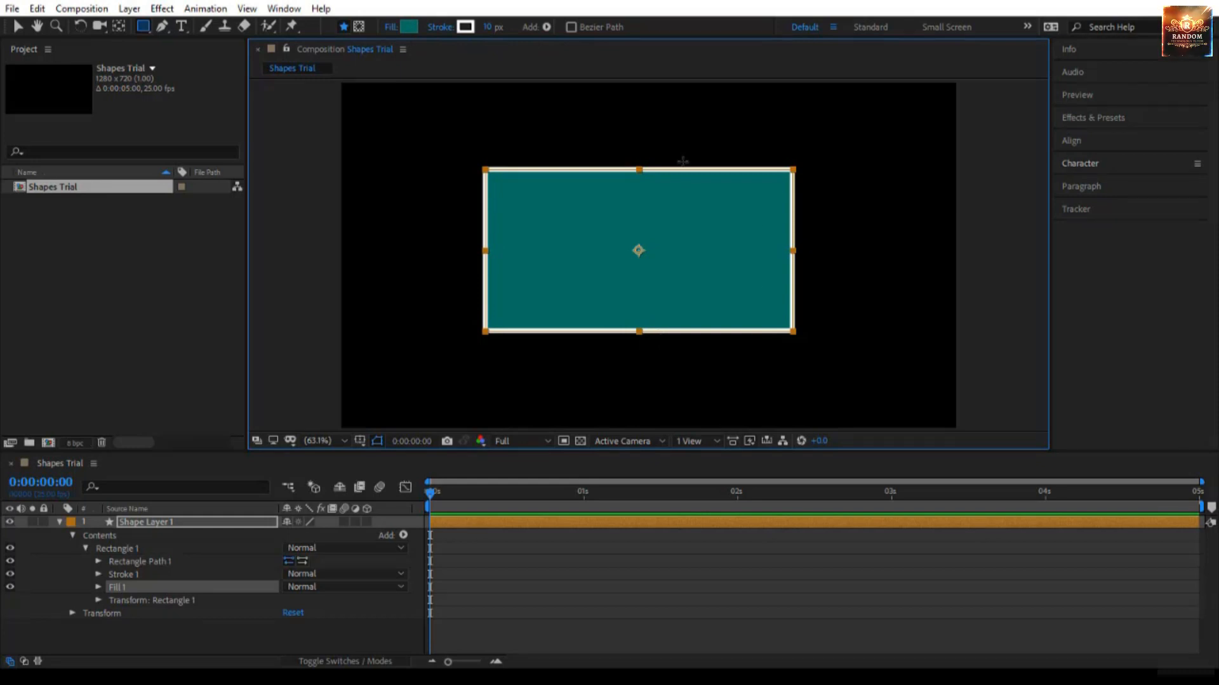
- Try the None, Linear Gradient and Radial Gradient stroke types on the rectangle, then return to Solid Color
click(444, 29)
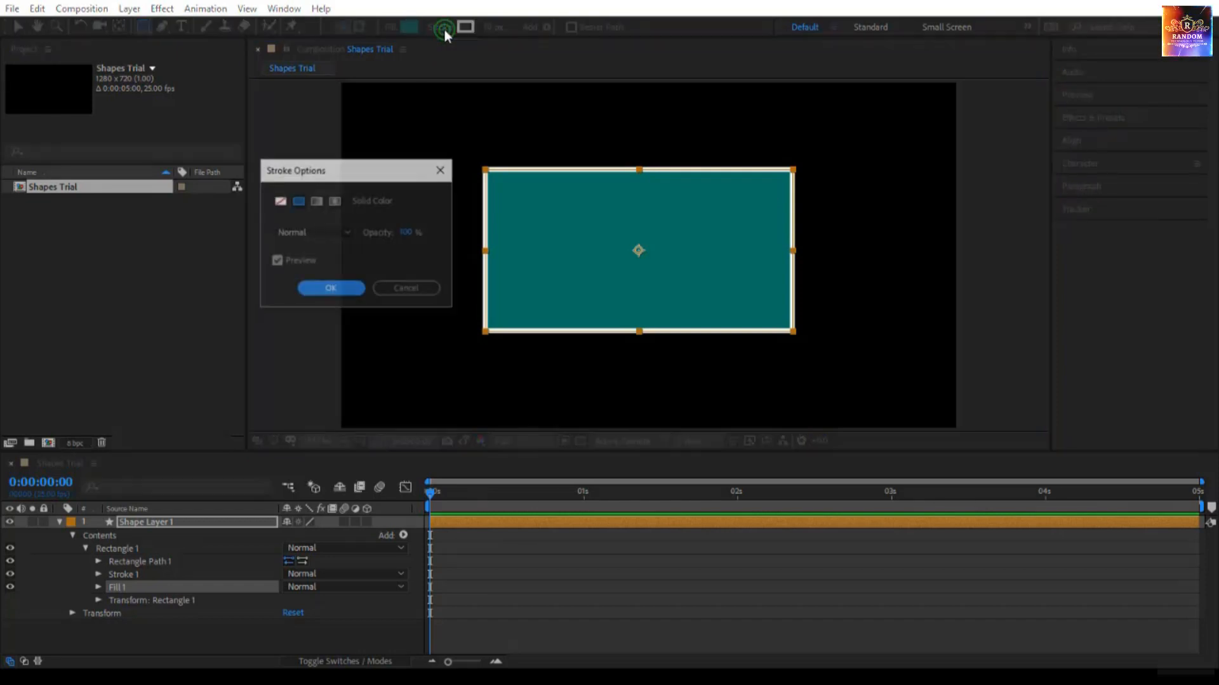
click(282, 200)
click(298, 202)
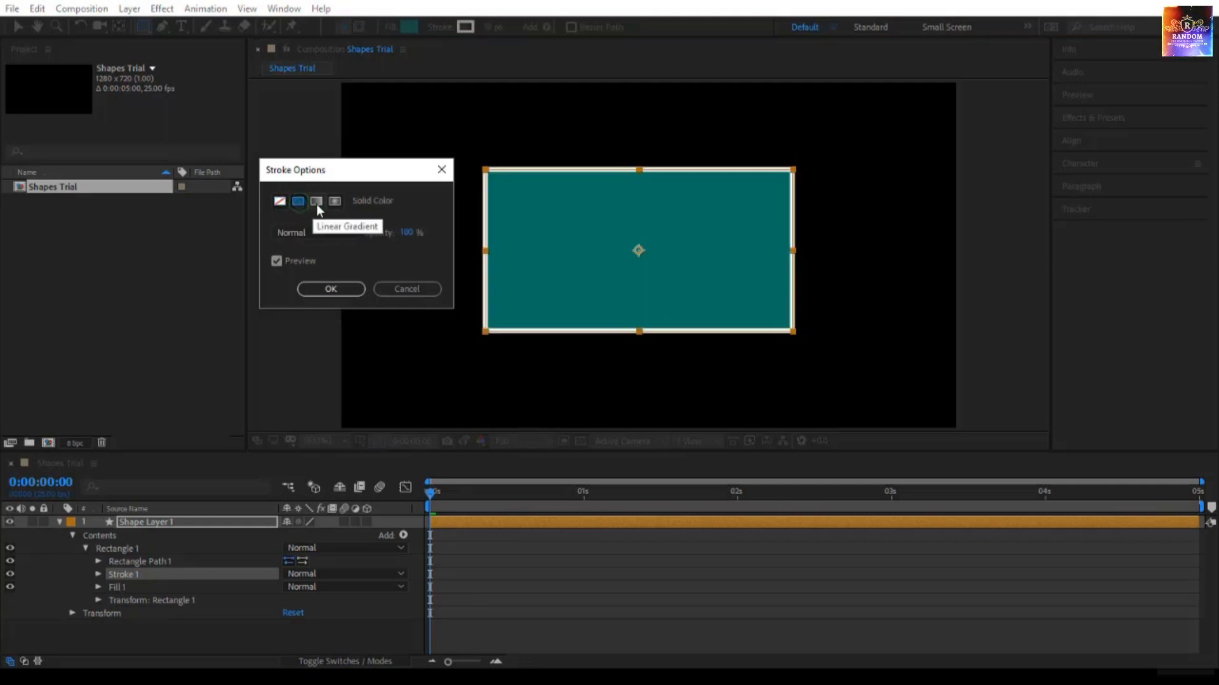
click(316, 202)
click(337, 202)
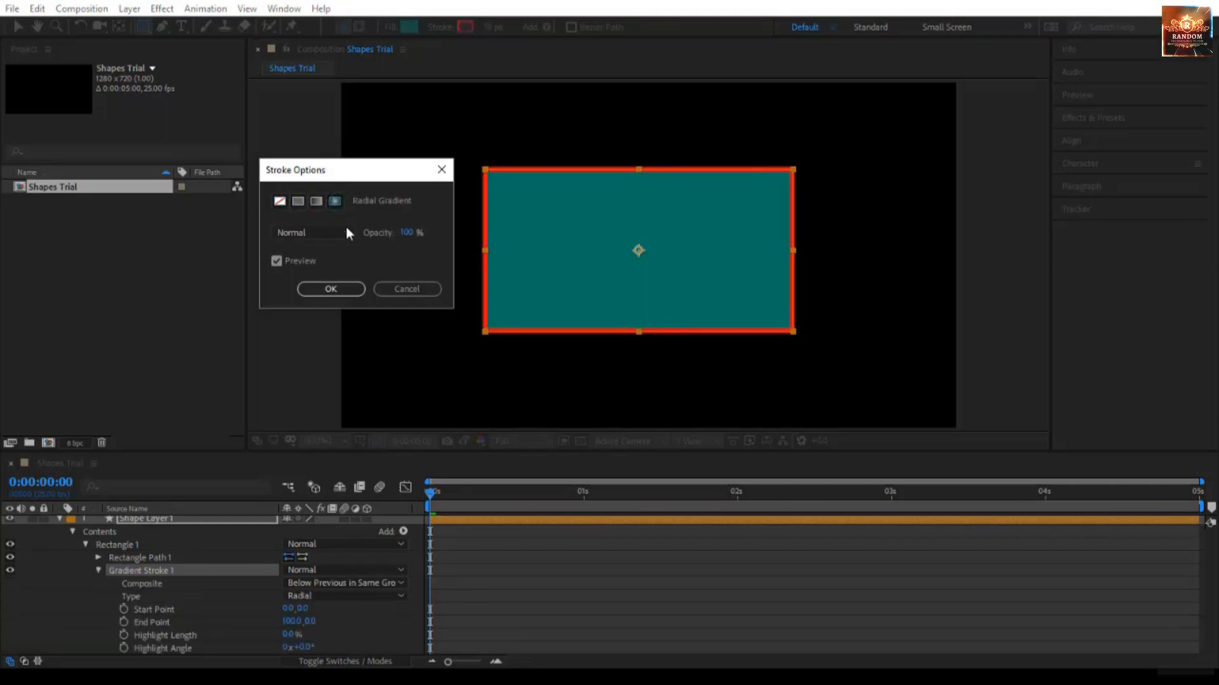
click(297, 201)
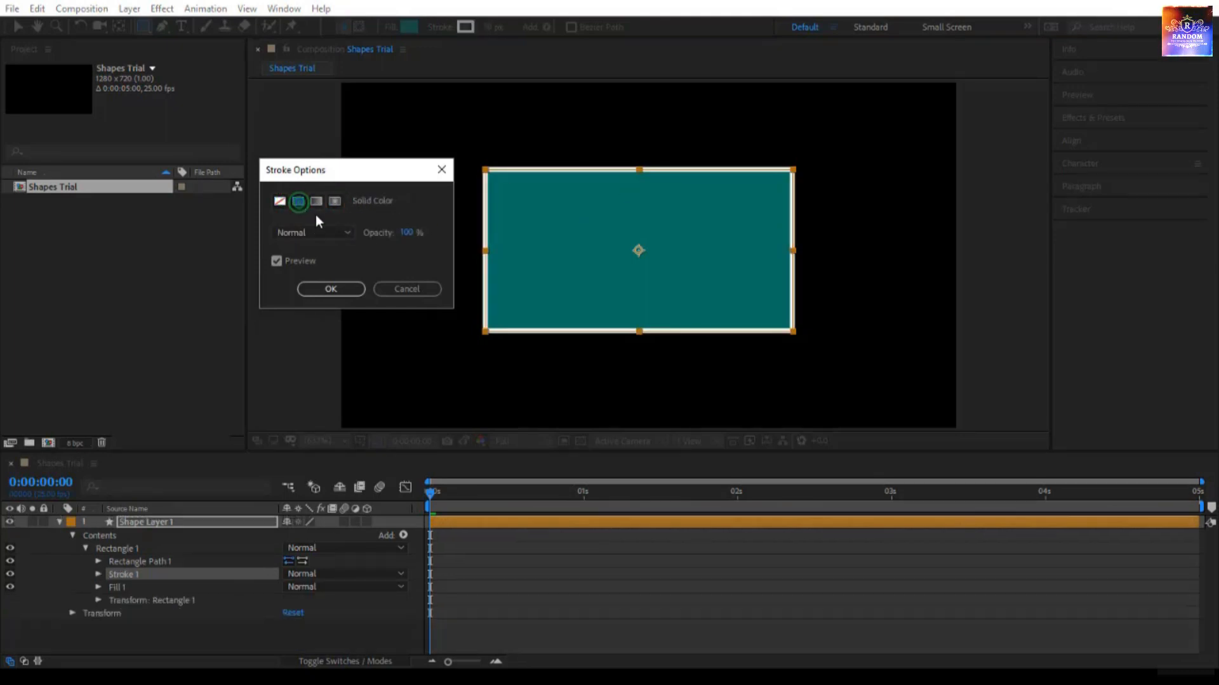
- Check the stroke's blend modes, try adjusting its opacity, leave it at 100% and accept the stroke options
click(321, 228)
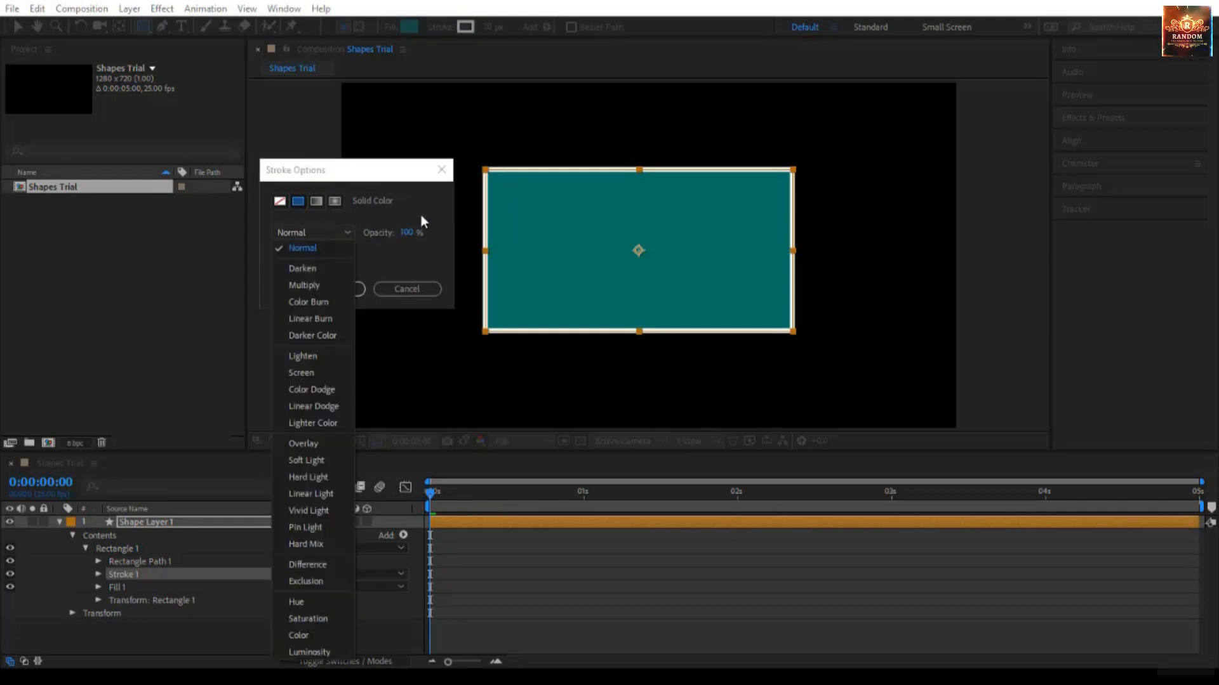
click(414, 232)
mouse_move(414, 233)
mouse_down()
mouse_move(388, 236)
mouse_move(459, 244)
mouse_up()
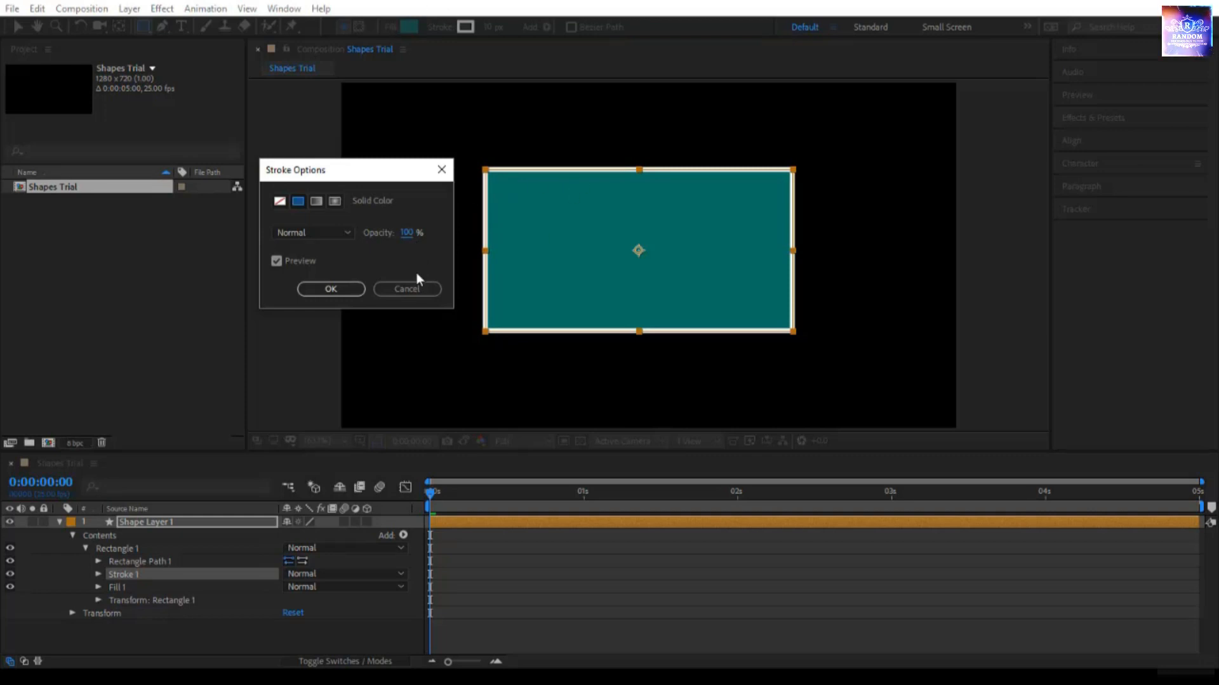
click(344, 293)
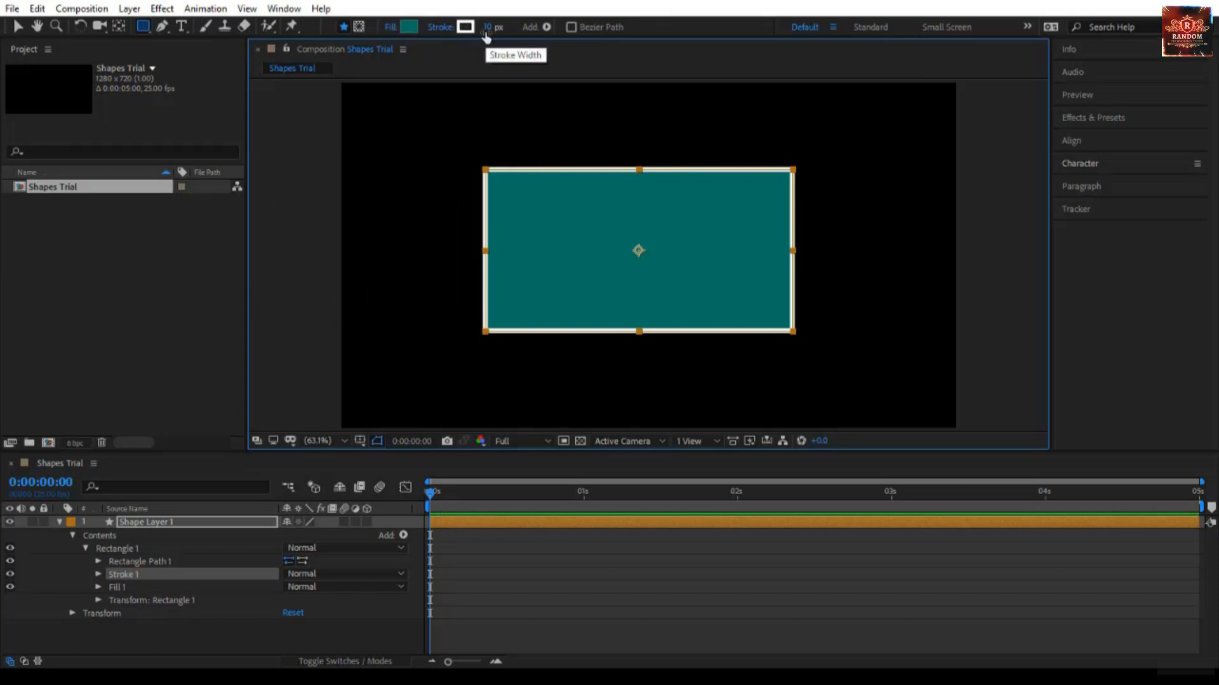
- Try a much thicker stroke on the rectangle, finishing with a stroke width of 160 px
mouse_move(486, 36)
mouse_down()
mouse_move(606, 49)
mouse_move(391, 36)
mouse_move(558, 64)
mouse_up()
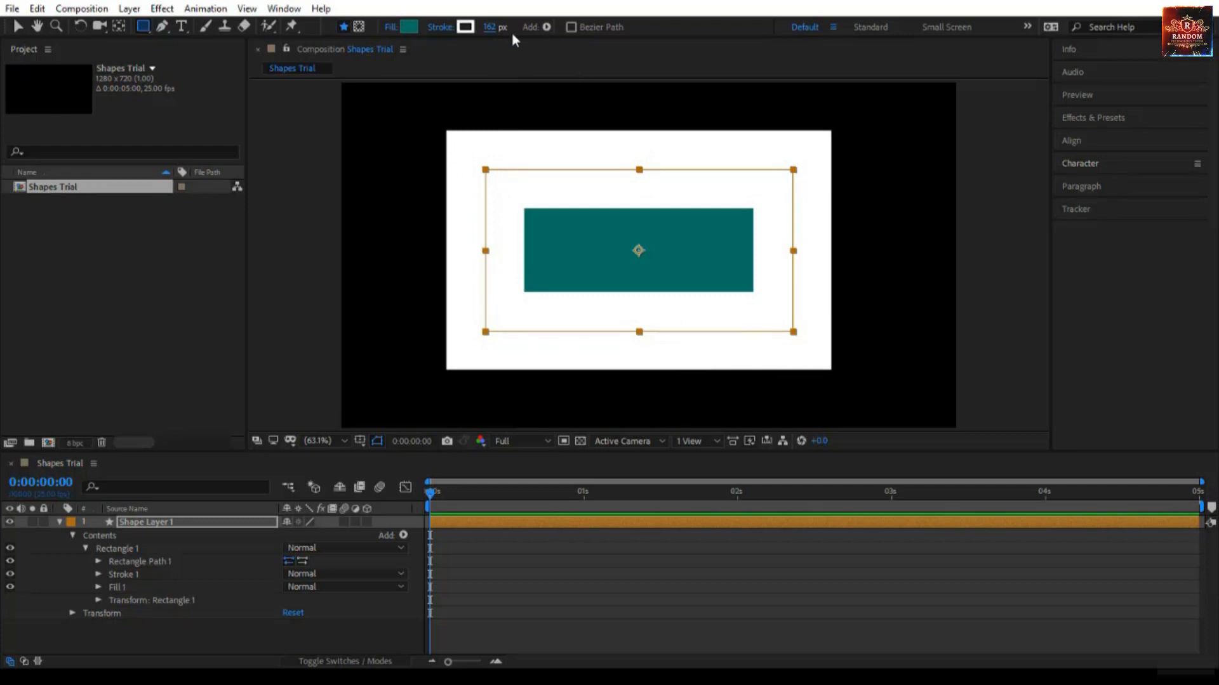
click(489, 26)
text(1)
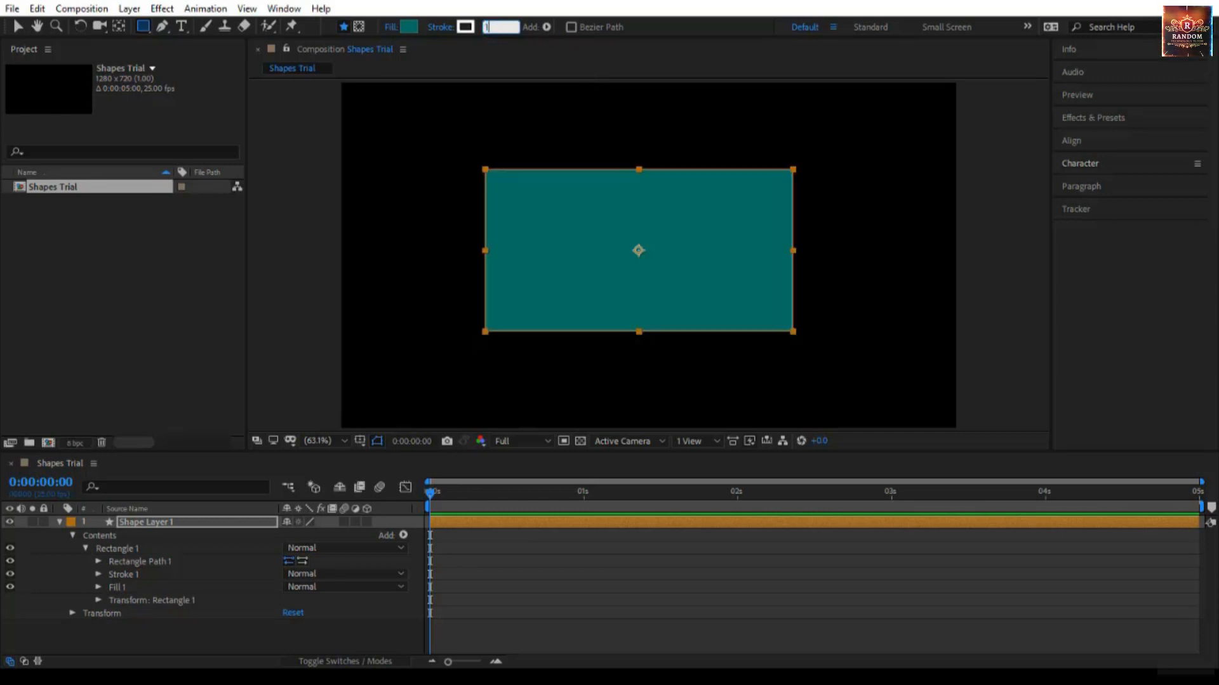
text(60)
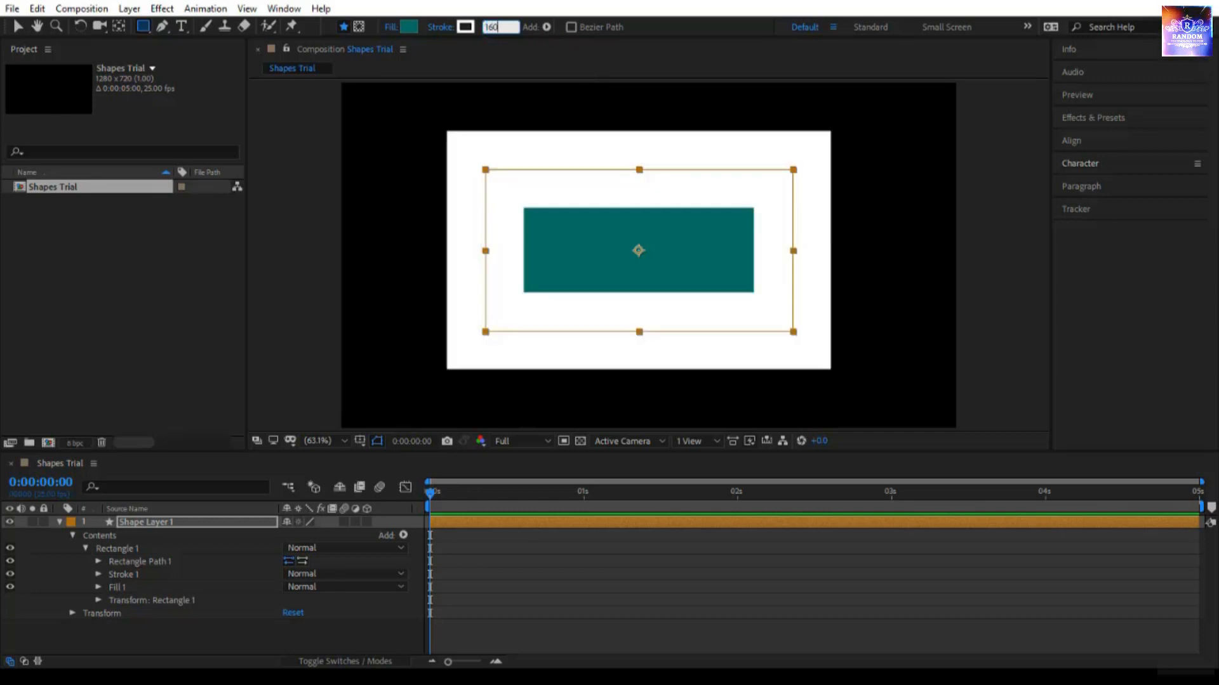
click(555, 52)
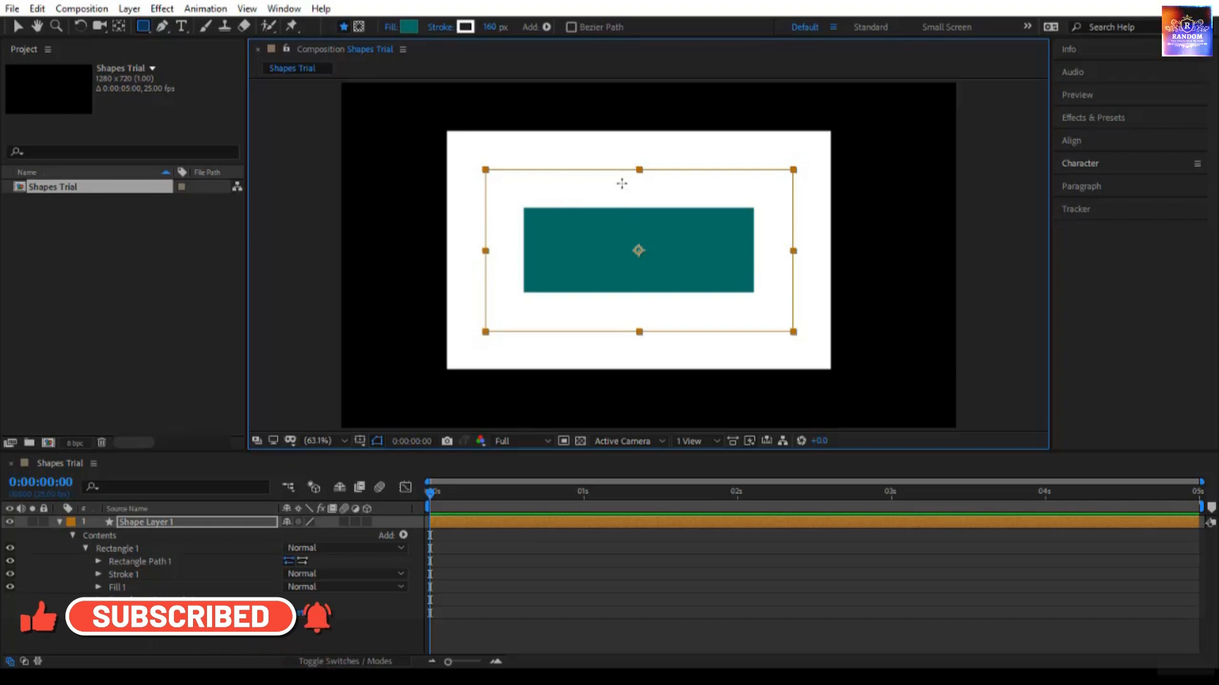
- Reduce the rectangle's stroke width and set it to 10 px
drag(492, 26, 412, 27)
click(491, 27)
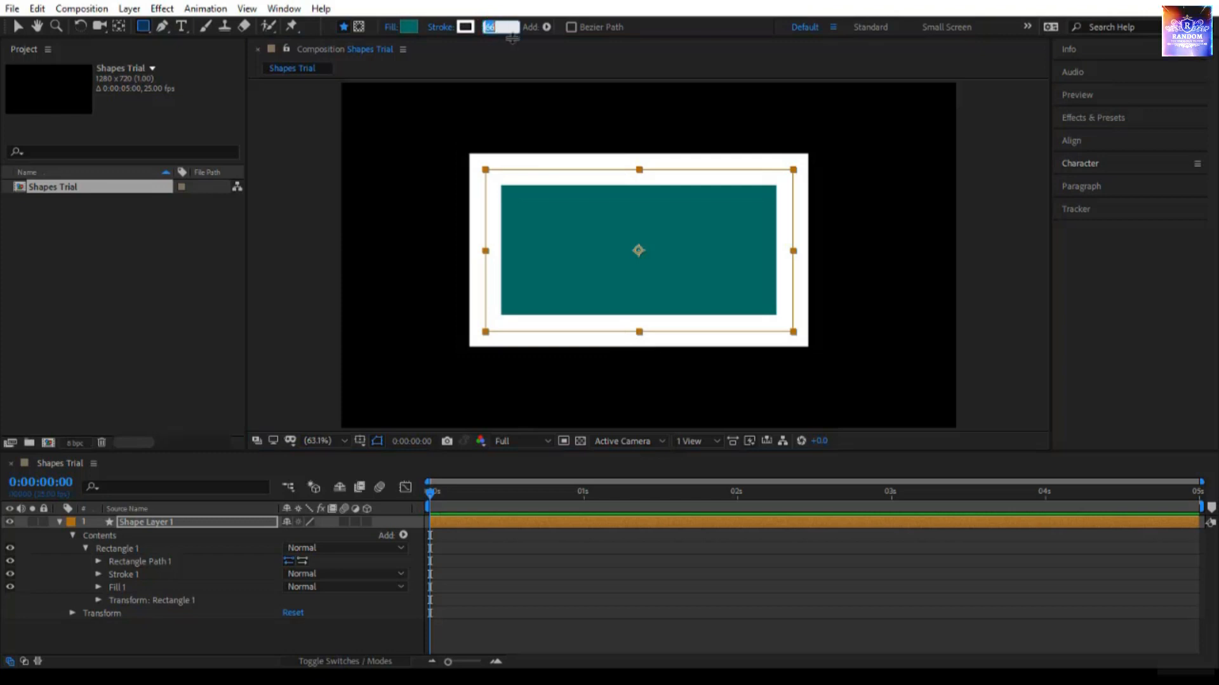
text(10)
key(Return)
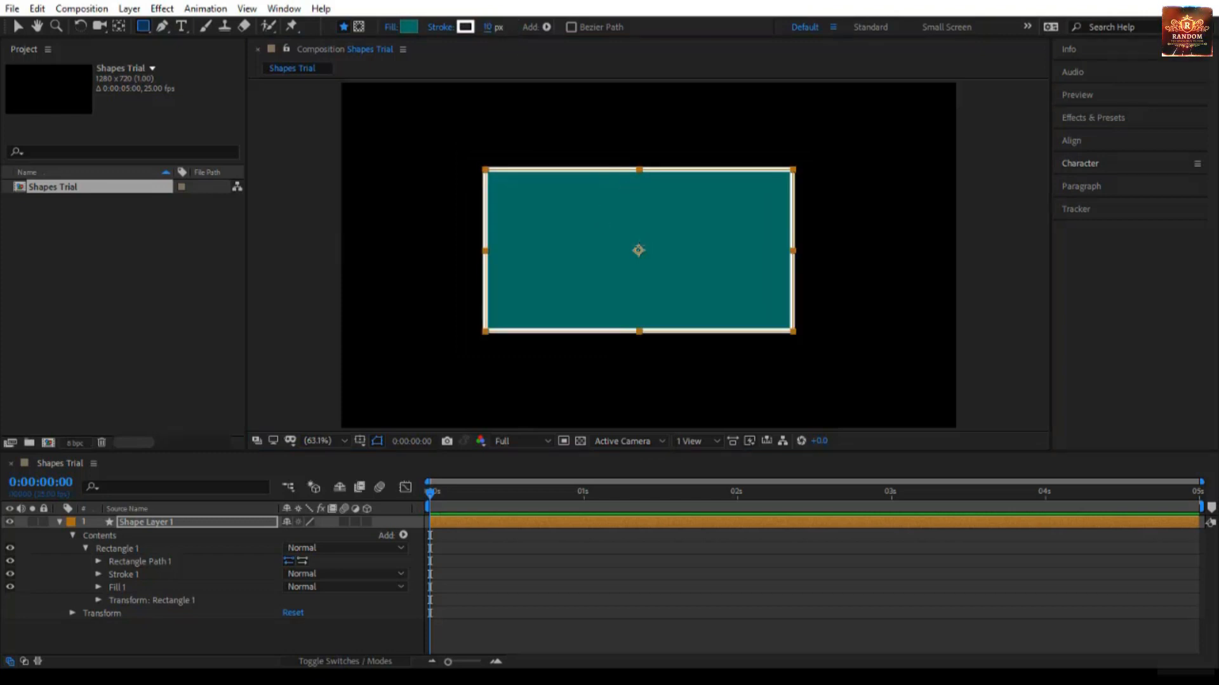
- Switch to the Selection tool, select Shape Layer 1 and move the rectangle slightly left and down in the composition
click(17, 27)
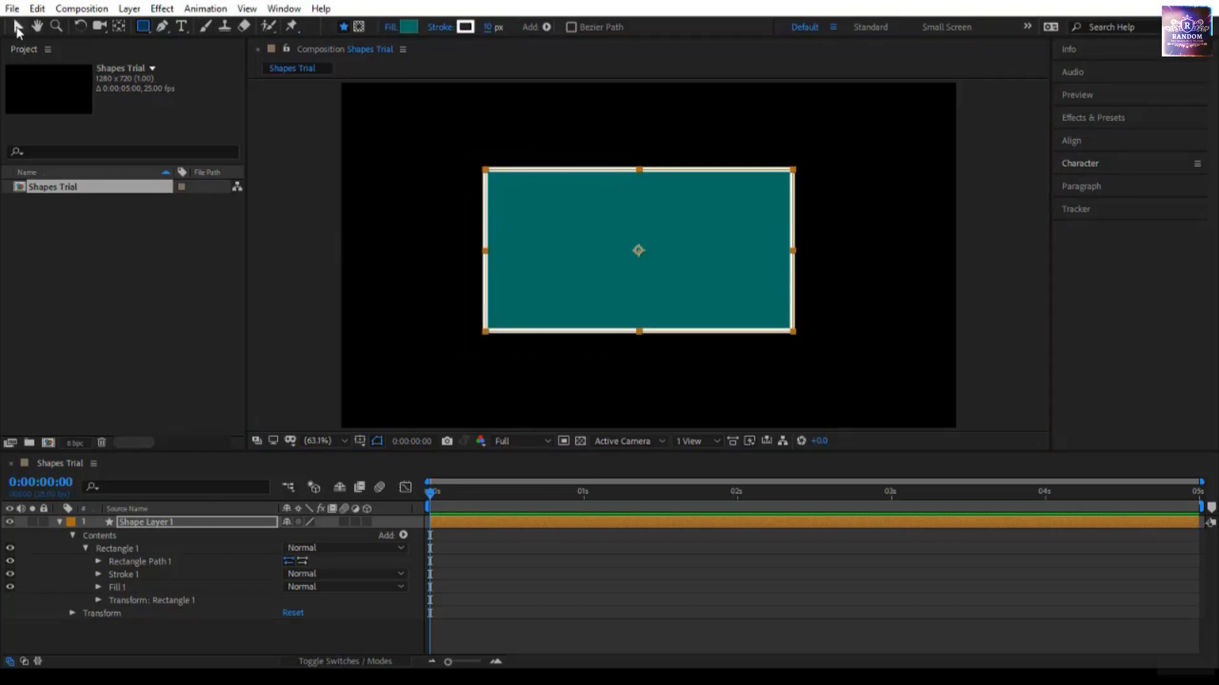
click(218, 521)
mouse_move(706, 279)
mouse_down()
mouse_move(806, 218)
mouse_move(585, 186)
mouse_move(797, 318)
mouse_move(810, 243)
mouse_move(677, 233)
mouse_move(718, 323)
mouse_move(688, 250)
mouse_move(666, 259)
mouse_move(704, 296)
mouse_up()
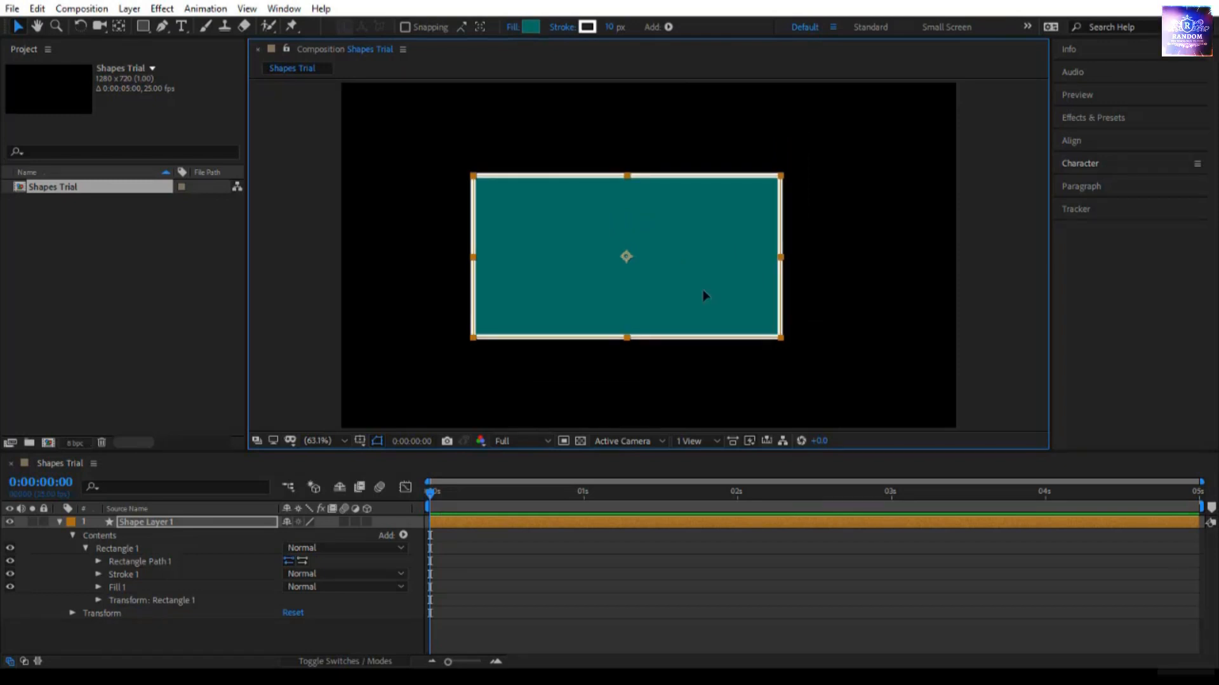